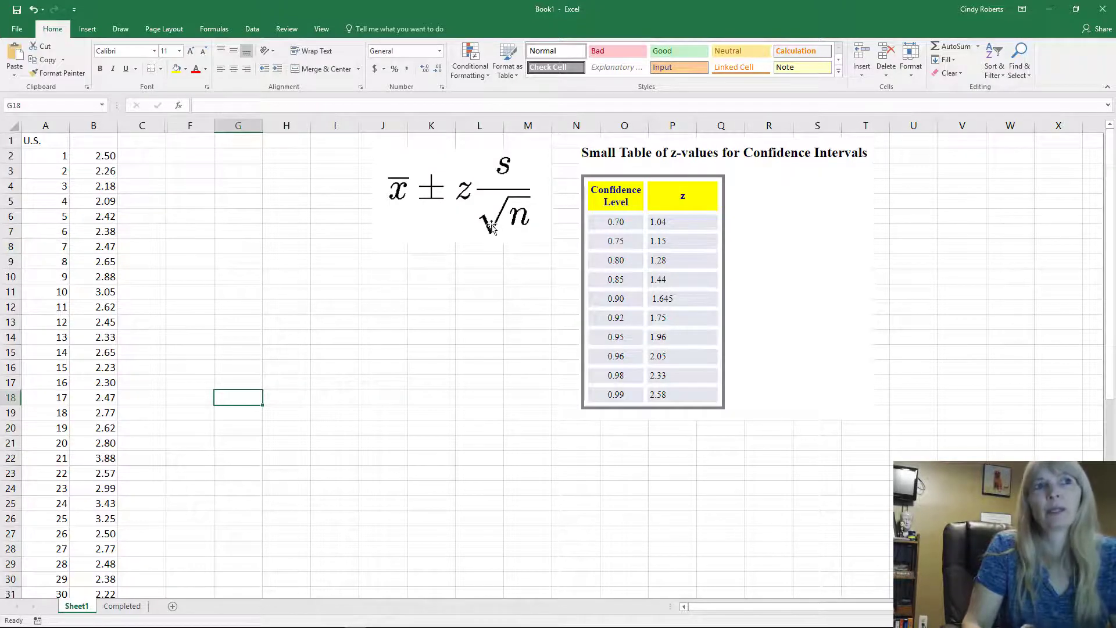
Enter the confidence level headings 95% in cell G2 and 98% in cell H2
{"action": "left_click", "coordinate": [240, 170]}
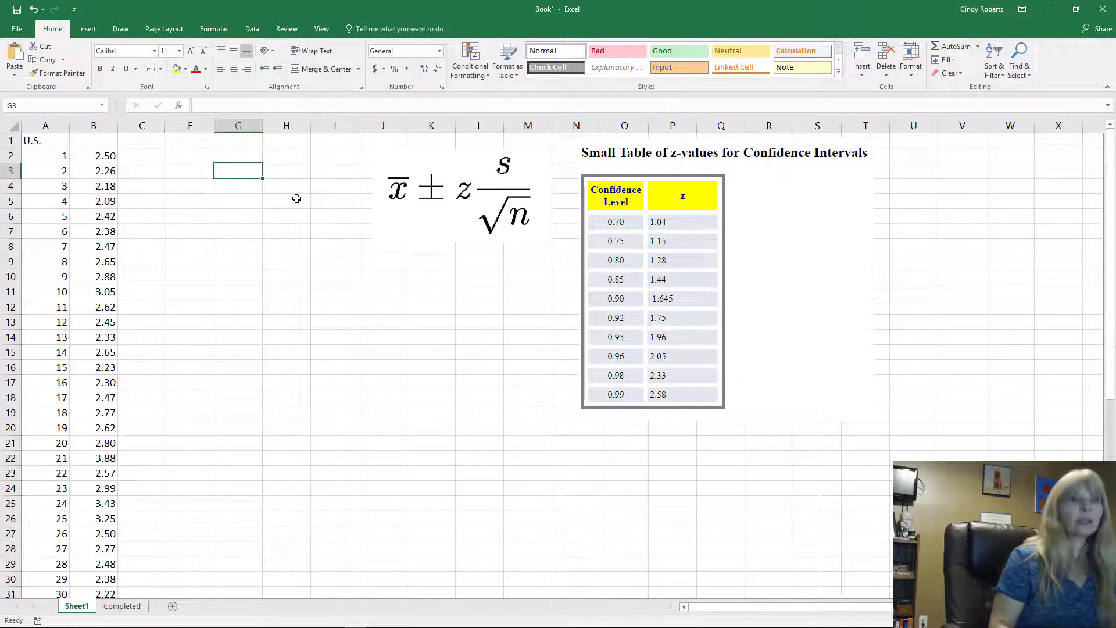
{"action": "key", "text": "Up"}
{"action": "key", "text": "Right"}
{"action": "key", "text": "Left"}
{"action": "key", "text": "Left"}
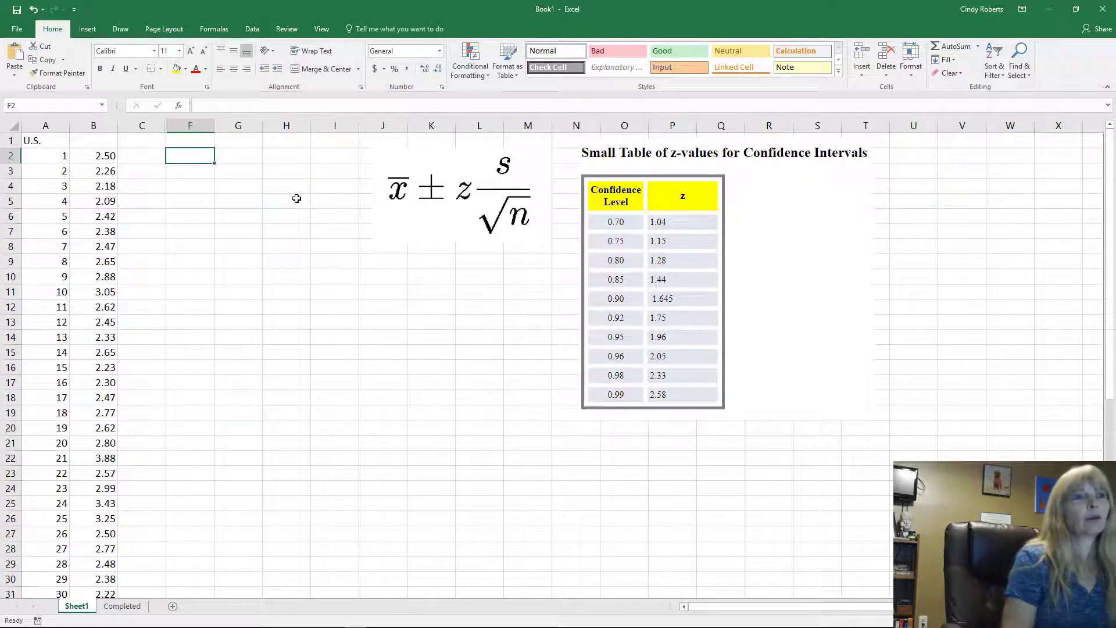
{"action": "key", "text": "Right"}
{"action": "type", "text": "95%"}
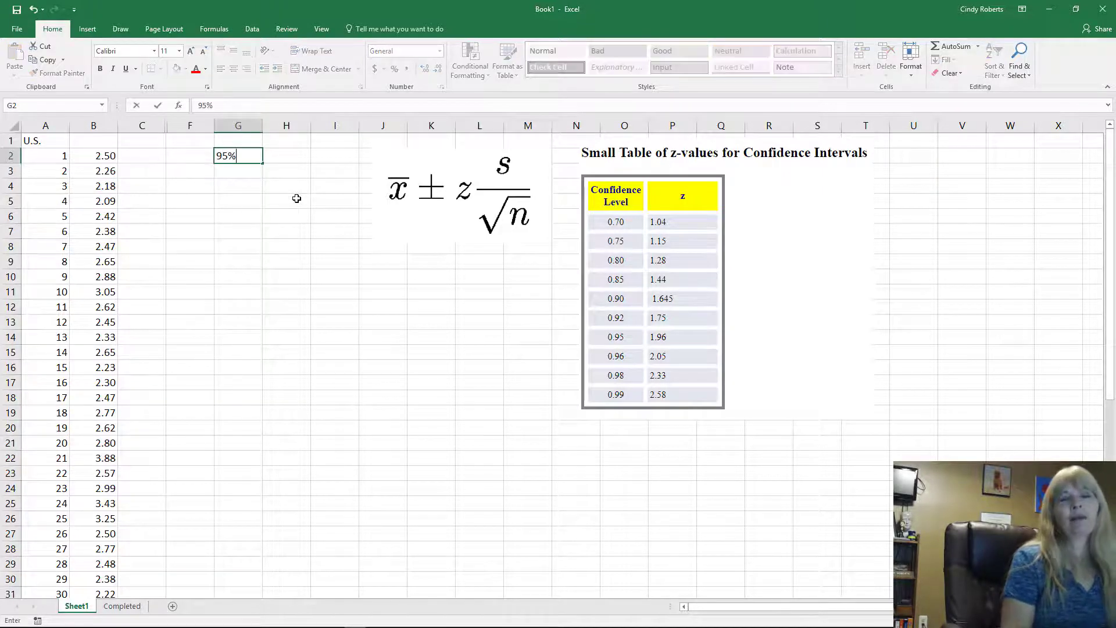
{"action": "key", "text": "Right"}
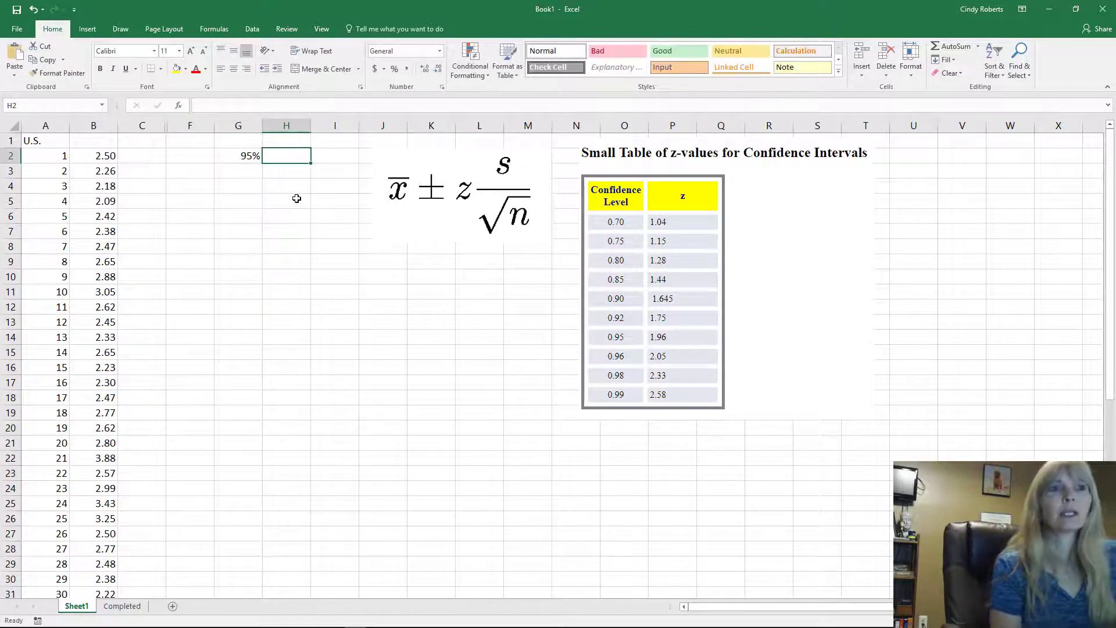
{"action": "type", "text": "98%"}
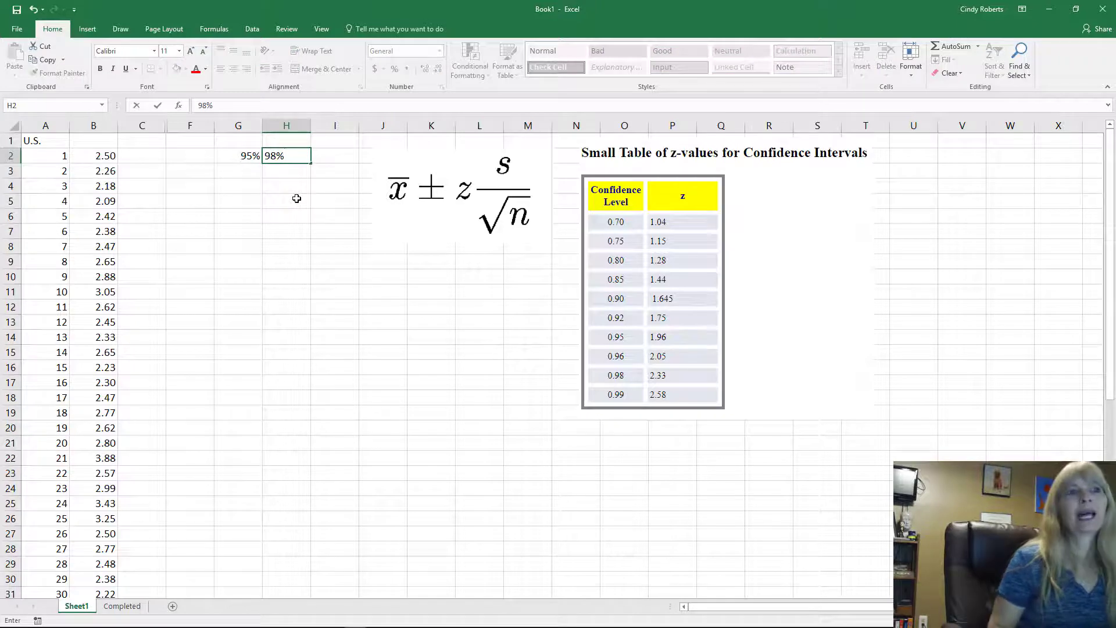
{"action": "key", "text": "Return"}
Enter the bold row labels mean, z, s and n in cells F3 through F6
{"action": "key", "text": "Left"}
{"action": "key", "text": "Left"}
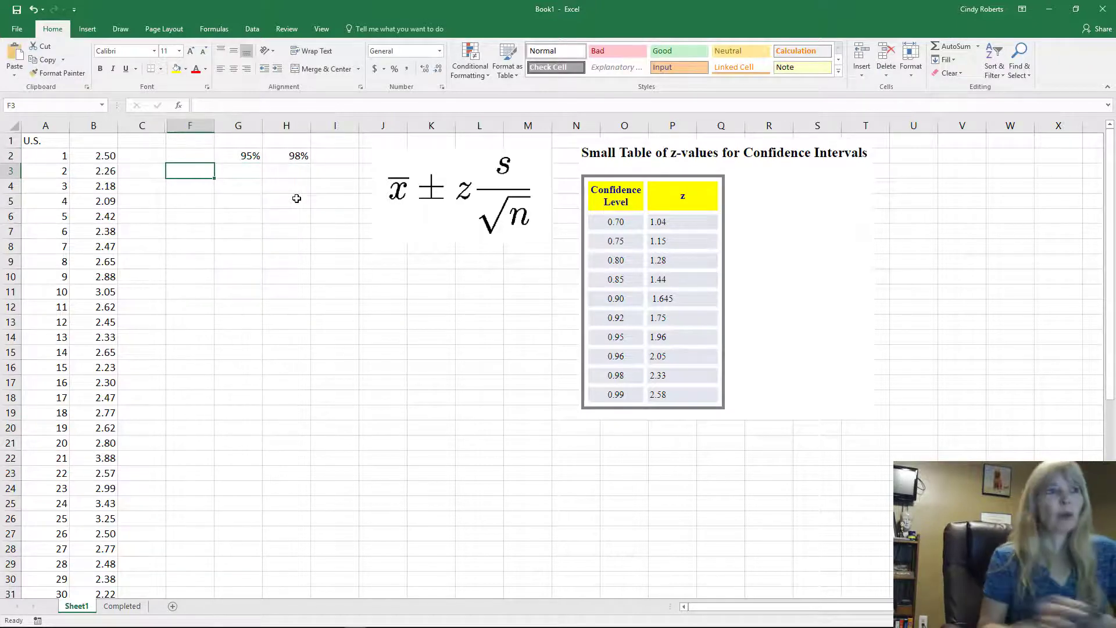
{"action": "key", "text": "ctrl+b"}
{"action": "type", "text": "mean"}
{"action": "key", "text": "Return"}
{"action": "key", "text": "ctrl+b"}
{"action": "type", "text": "z"}
{"action": "key", "text": "Return"}
{"action": "key", "text": "ctrl+b"}
{"action": "type", "text": "s"}
{"action": "key", "text": "Return"}
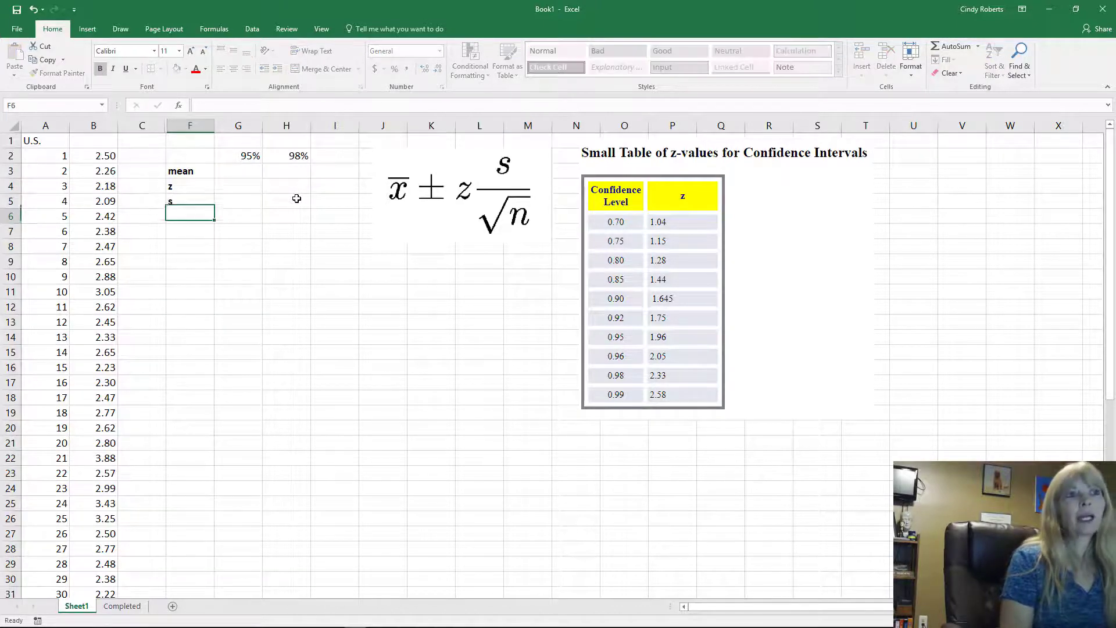
{"action": "key", "text": "ctrl+b"}
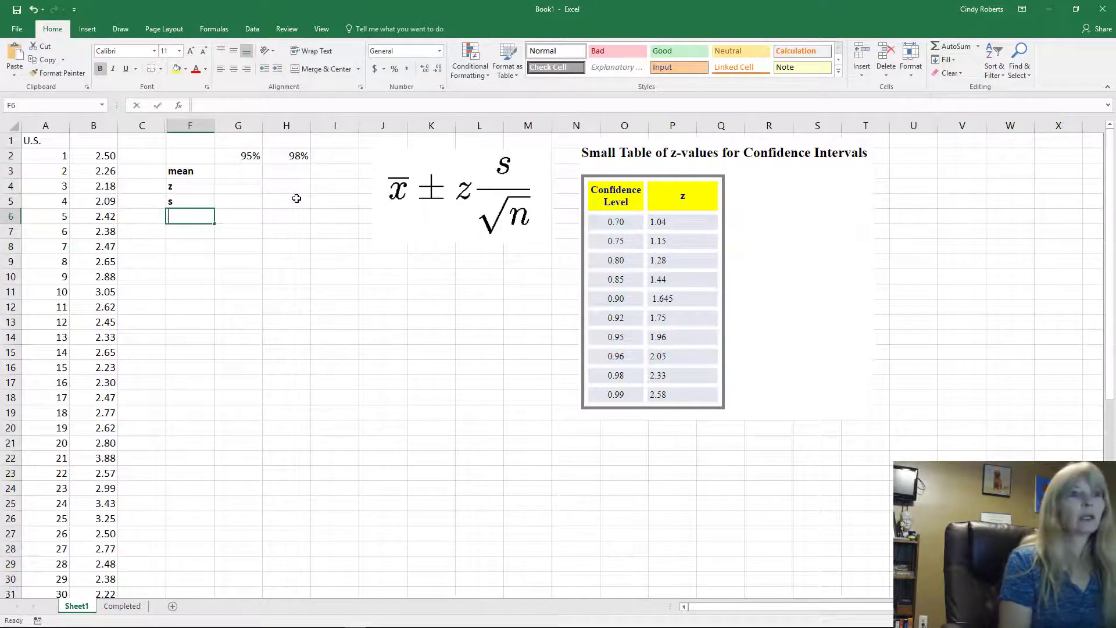
{"action": "type", "text": "n"}
{"action": "key", "text": "Return"}
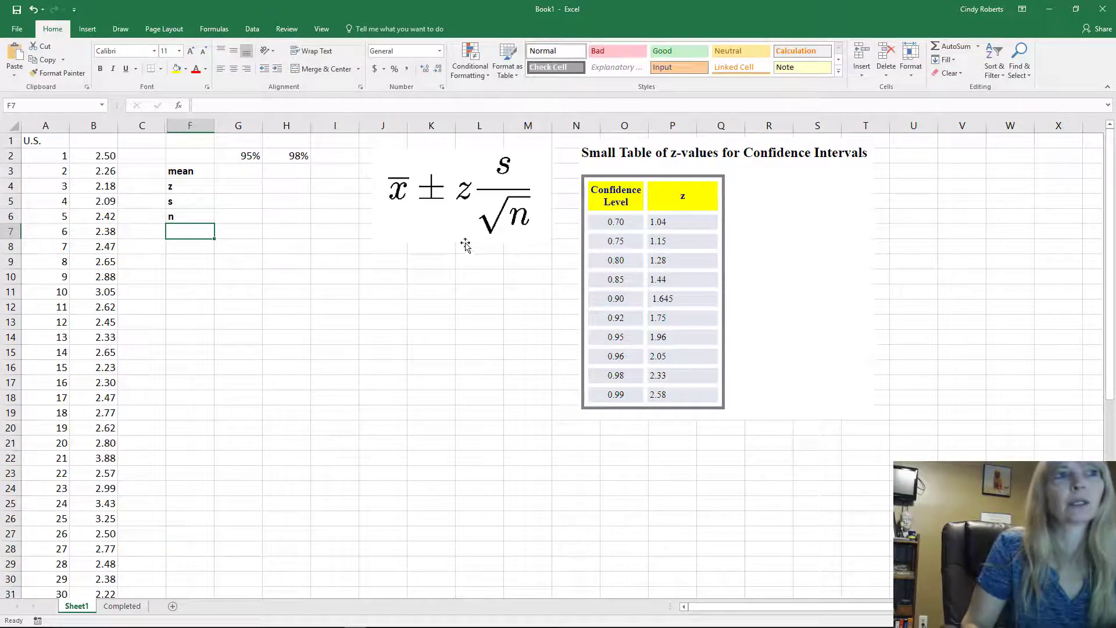
Add the interval limit labels lower in cell F8 and upper in cell F9
{"action": "left_click", "coordinate": [193, 251]}
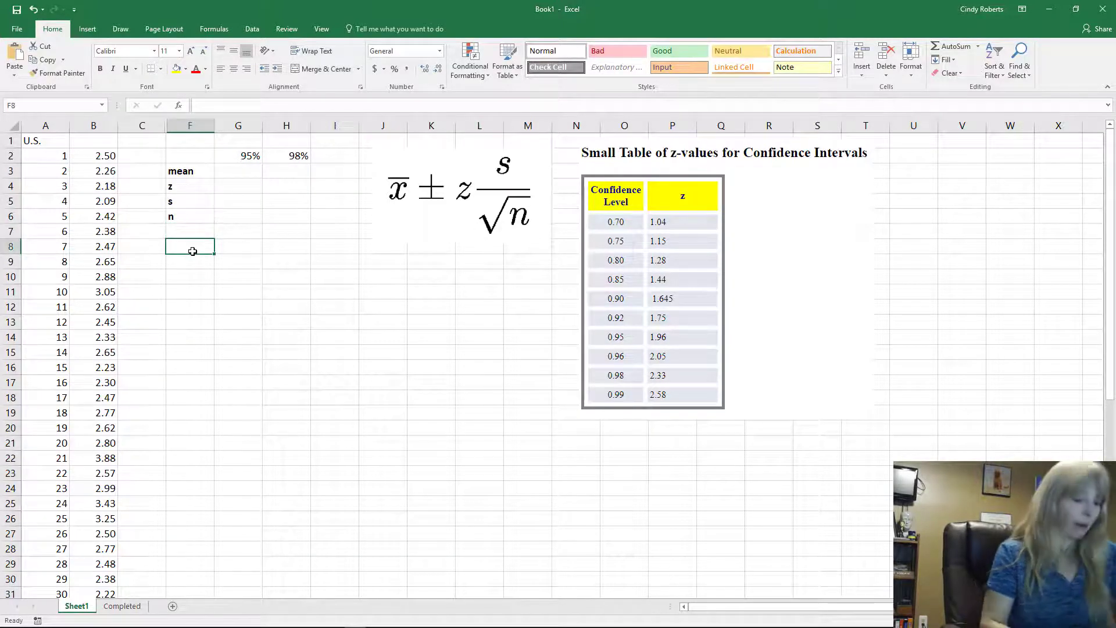
{"action": "type", "text": "lower"}
{"action": "key", "text": "Return"}
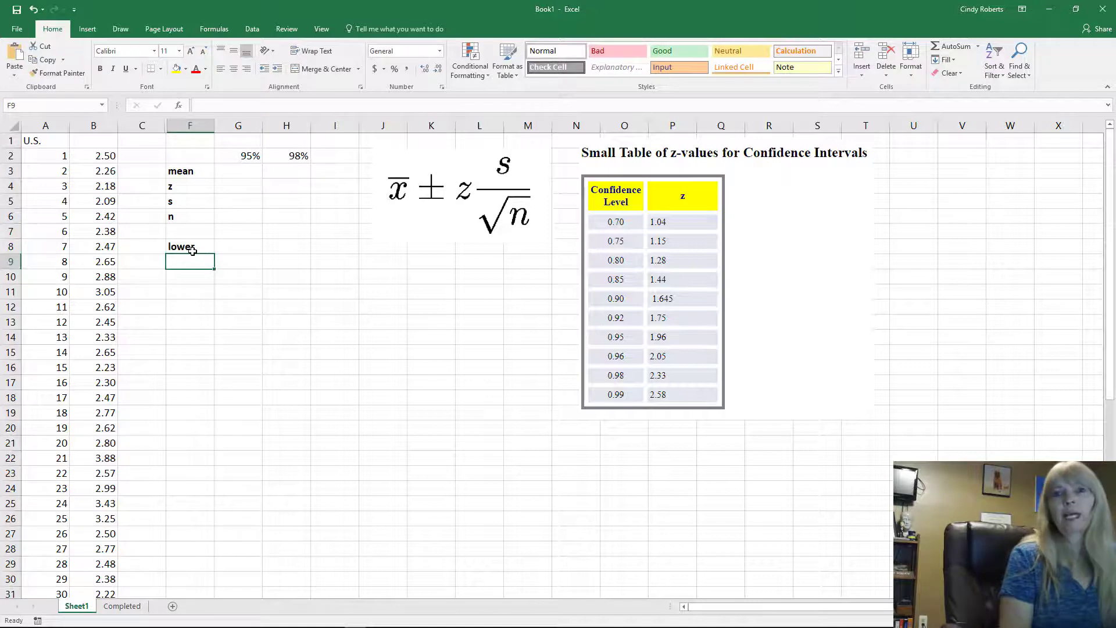
{"action": "type", "text": "upper"}
{"action": "key", "text": "Return"}
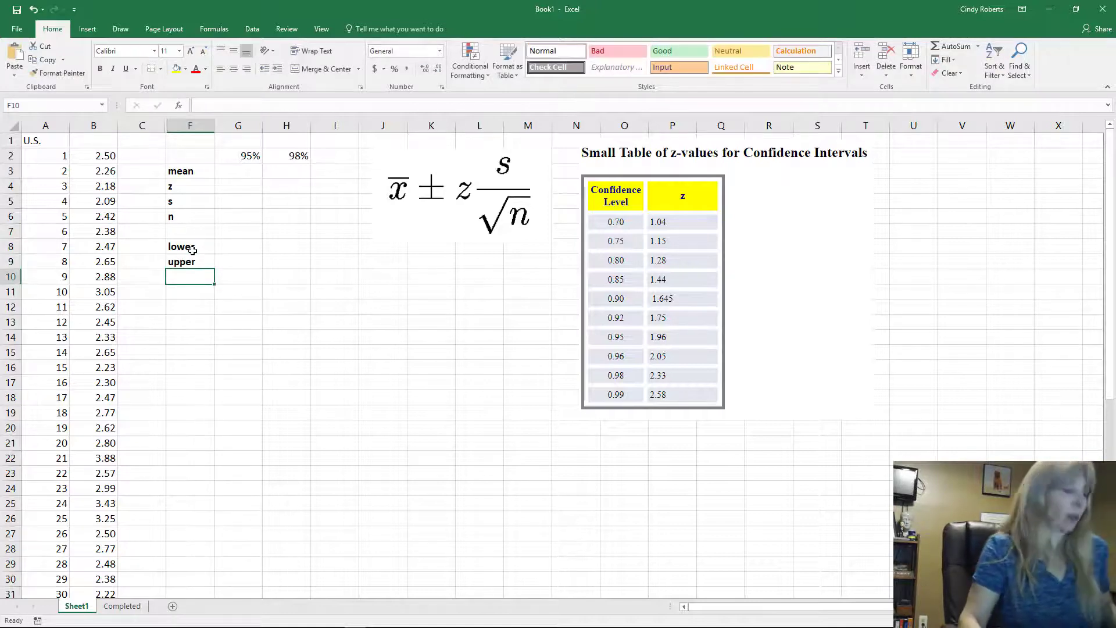
{"action": "key", "text": "alt+Tab"}
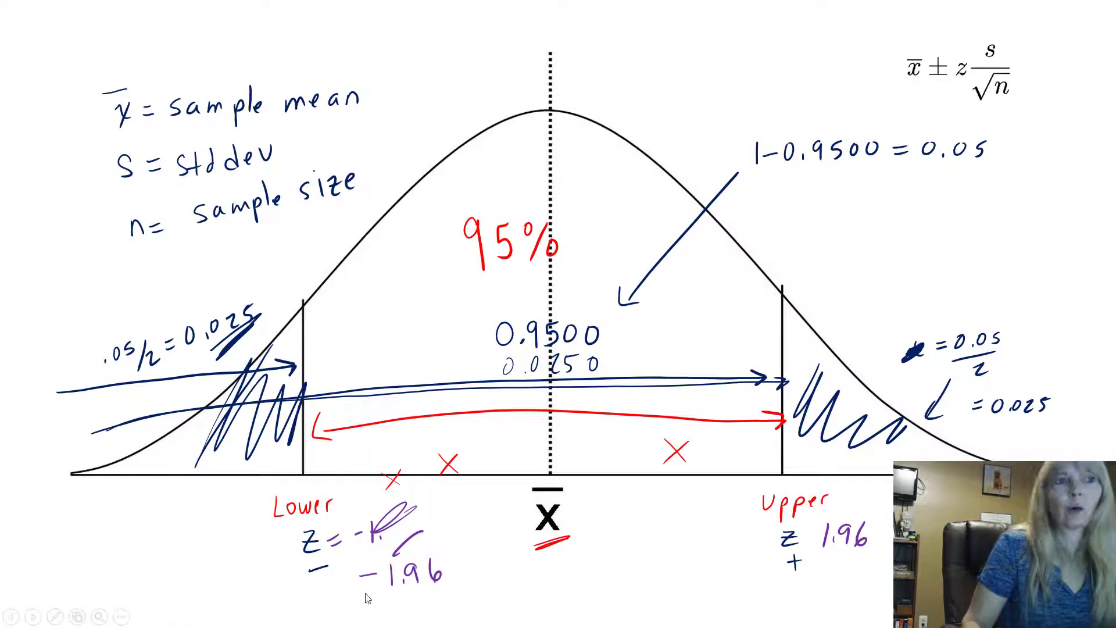
{"action": "key", "text": "alt+Tab"}
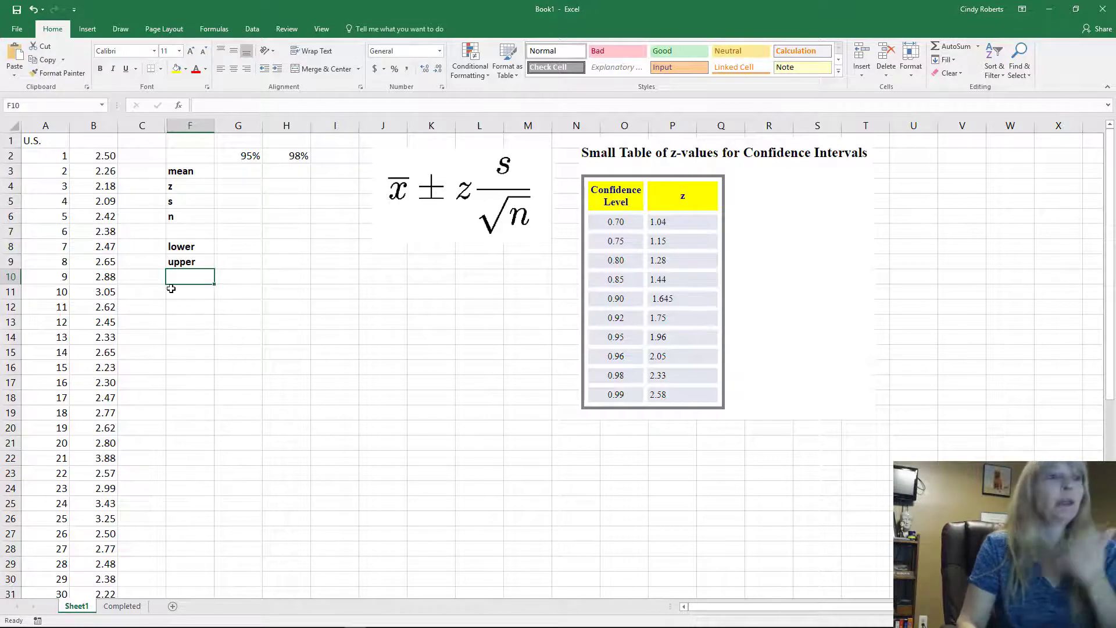
Calculate the sample mean in cell G3 with AVERAGE over the data range B2:B51
{"action": "left_click", "coordinate": [232, 174]}
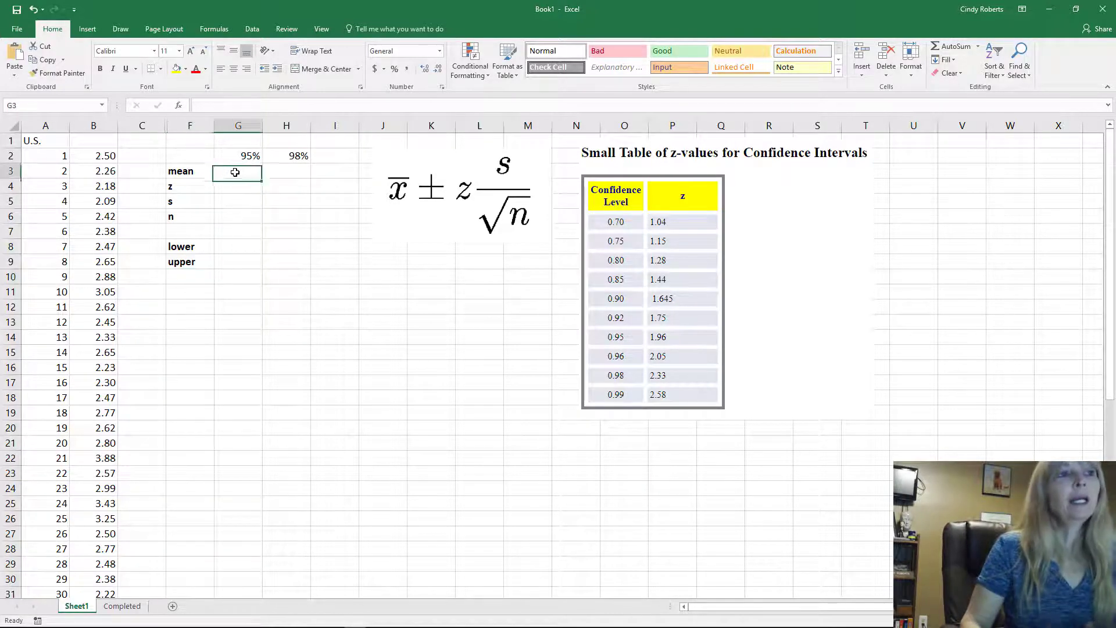
{"action": "type", "text": "="}
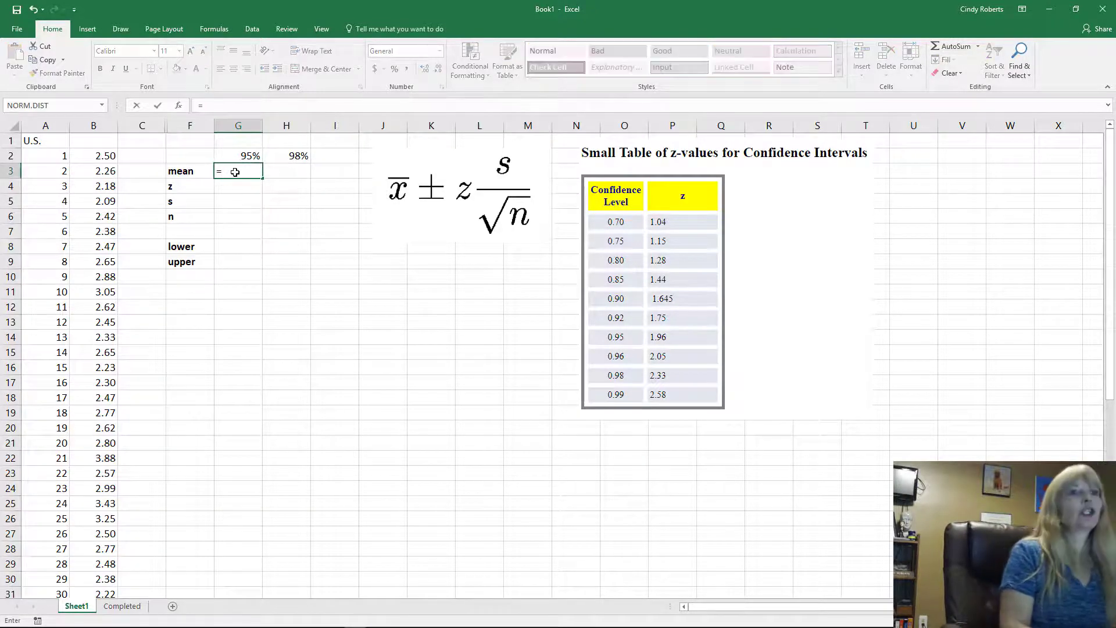
{"action": "type", "text": "average("}
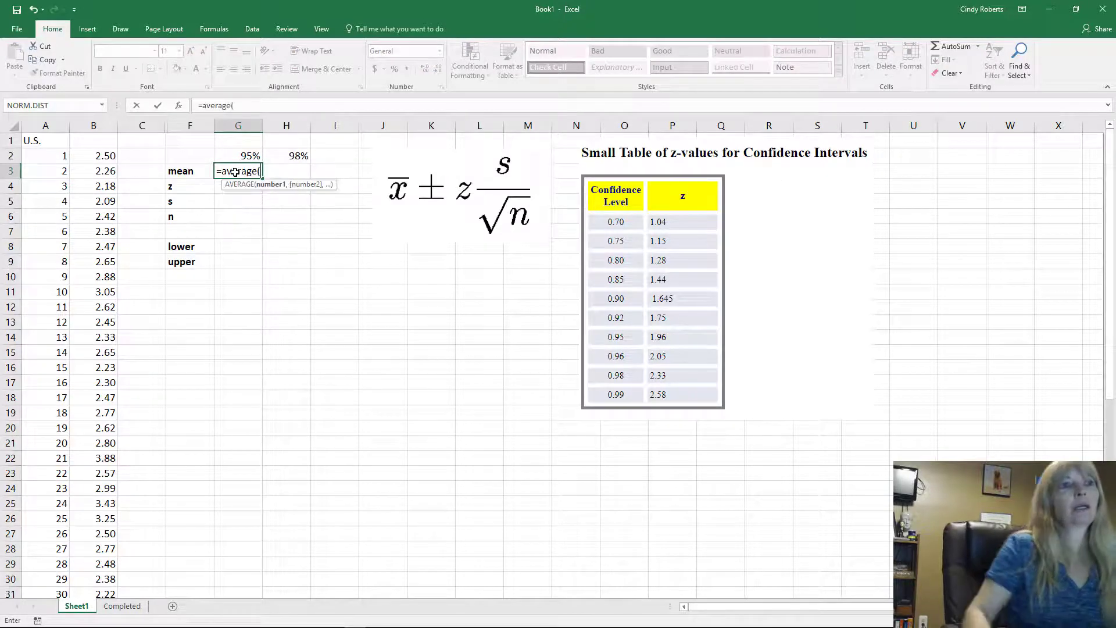
{"action": "left_click", "coordinate": [96, 152]}
{"action": "scroll", "coordinate": [97, 511], "scroll_direction": "down", "scroll_amount": 11}
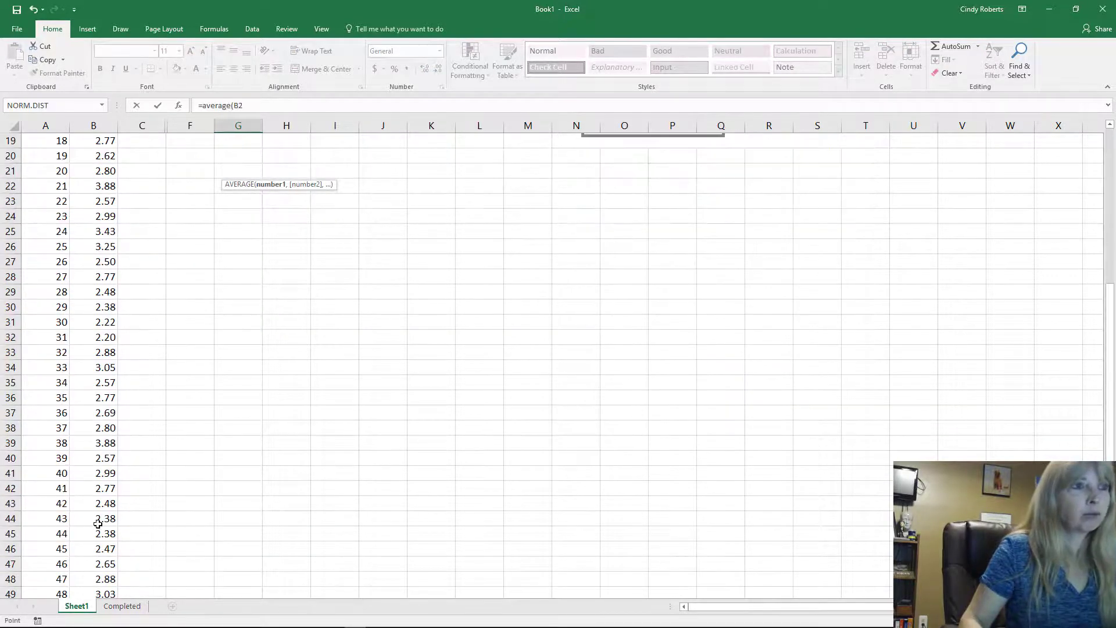
{"action": "left_click", "coordinate": [116, 401], "text": "shift"}
{"action": "scroll", "coordinate": [267, 386], "scroll_direction": "up", "scroll_amount": 11}
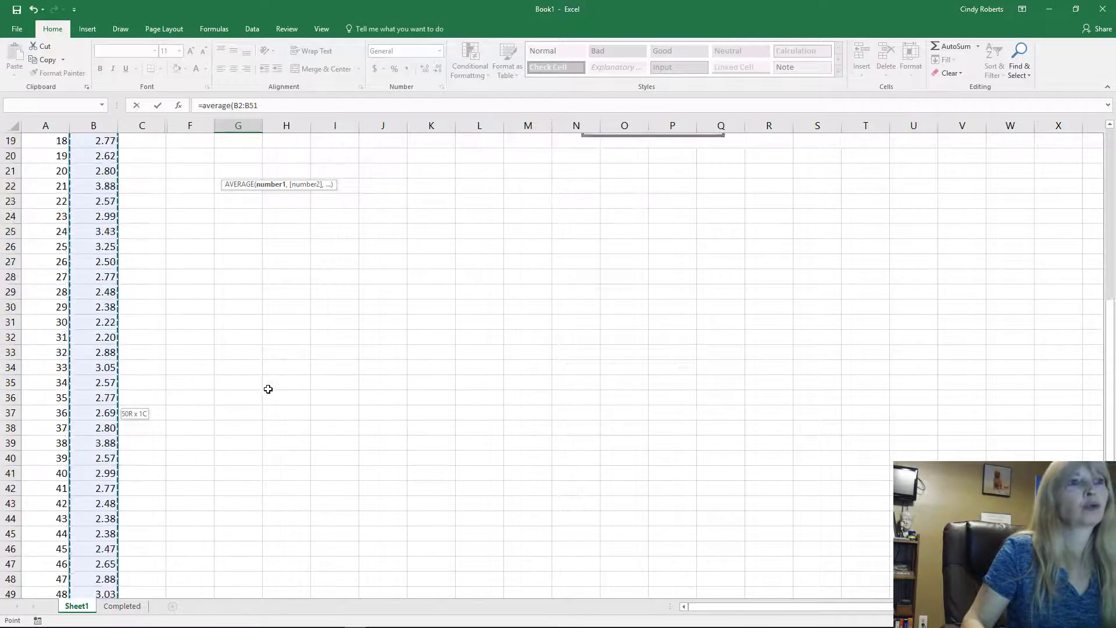
{"action": "type", "text": ")"}
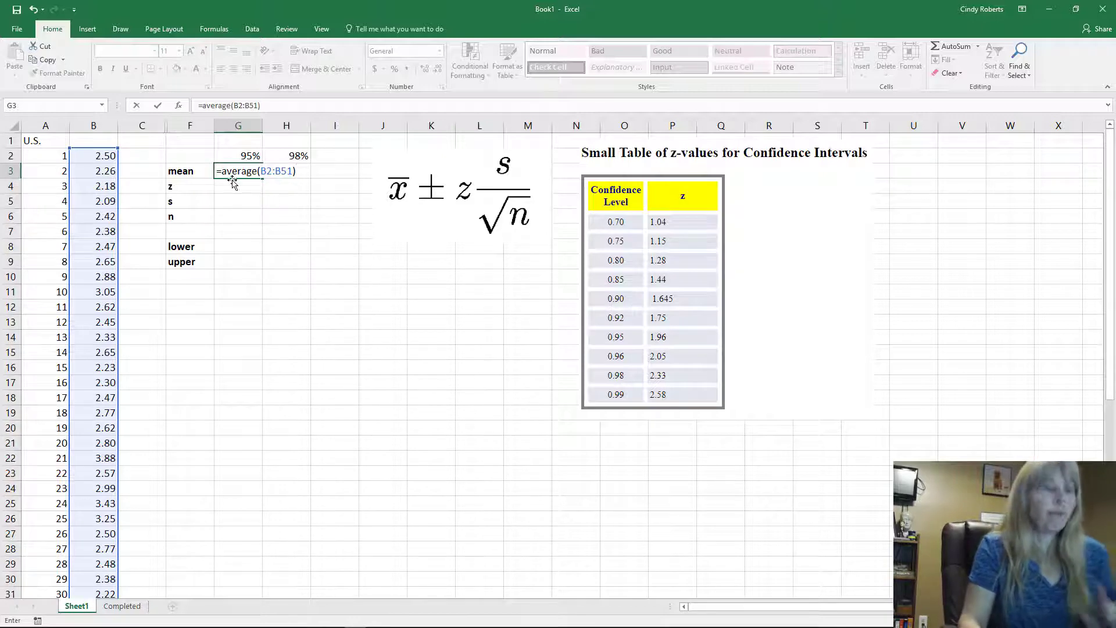
{"action": "key", "text": "Return"}
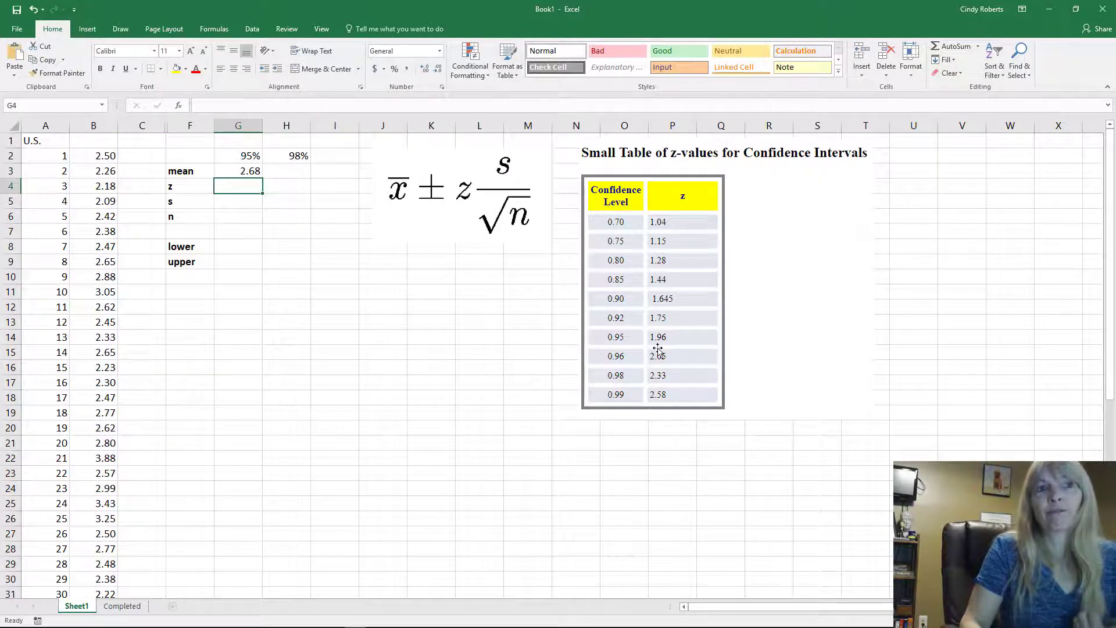
Enter the z-value 1.96 in cell G4 and calculate the standard deviation in G5 with STDEV over B2:B51
{"action": "type", "text": "1.96"}
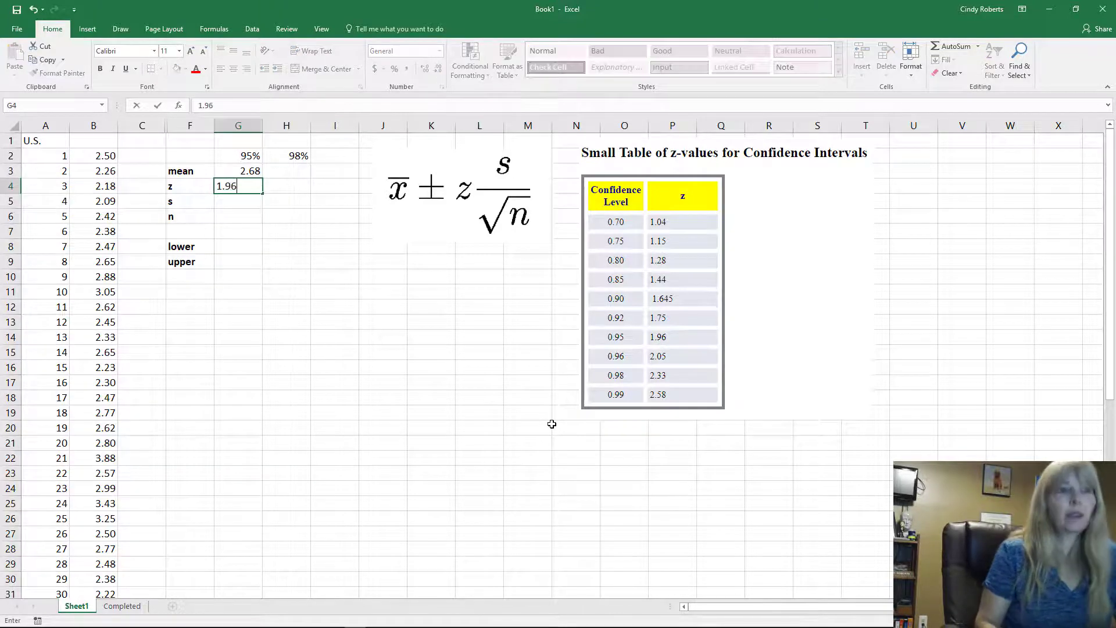
{"action": "key", "text": "Return"}
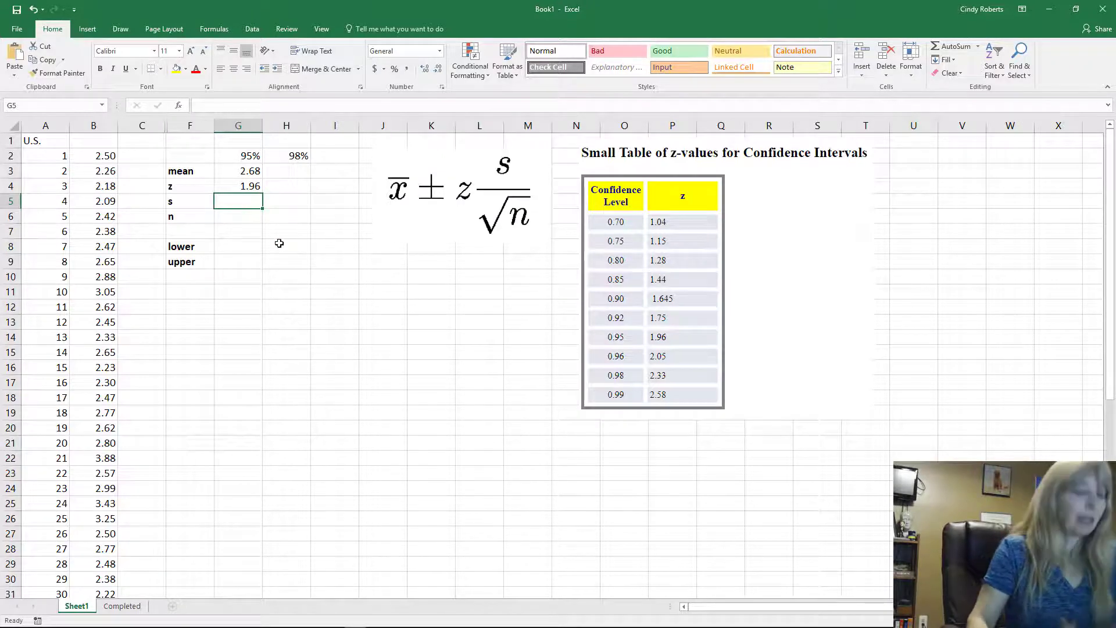
{"action": "type", "text": "="}
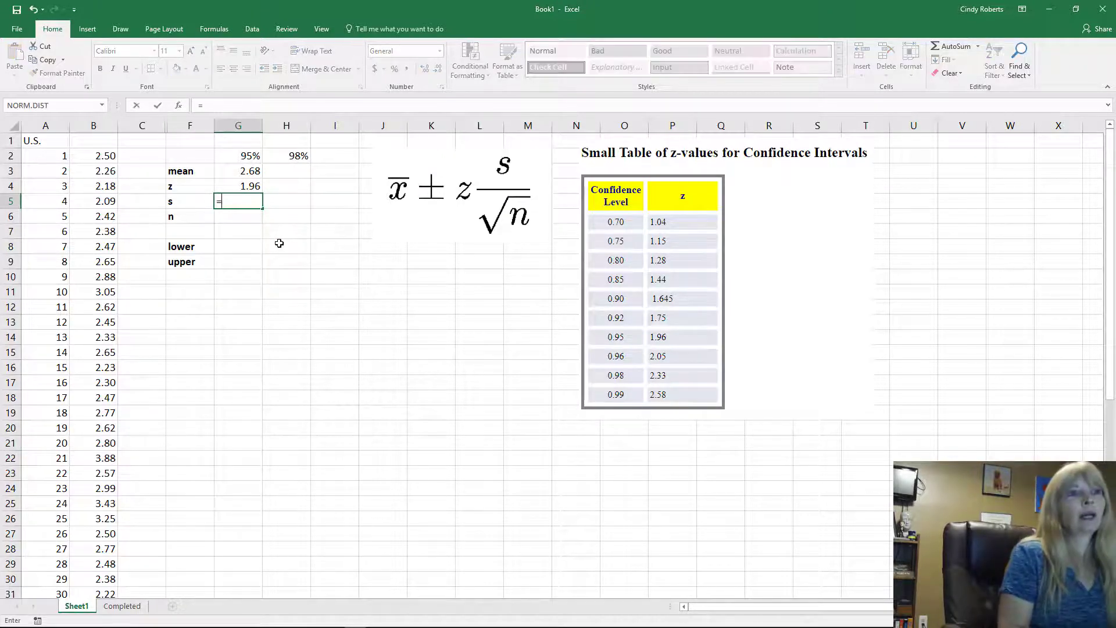
{"action": "type", "text": "STDEV("}
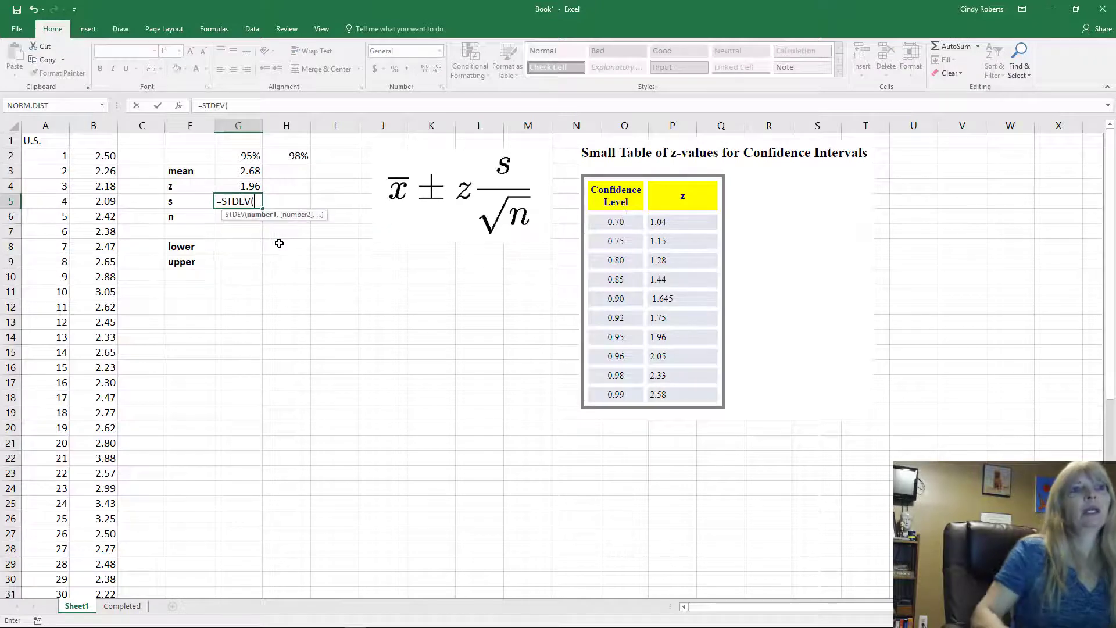
{"action": "left_click", "coordinate": [102, 159]}
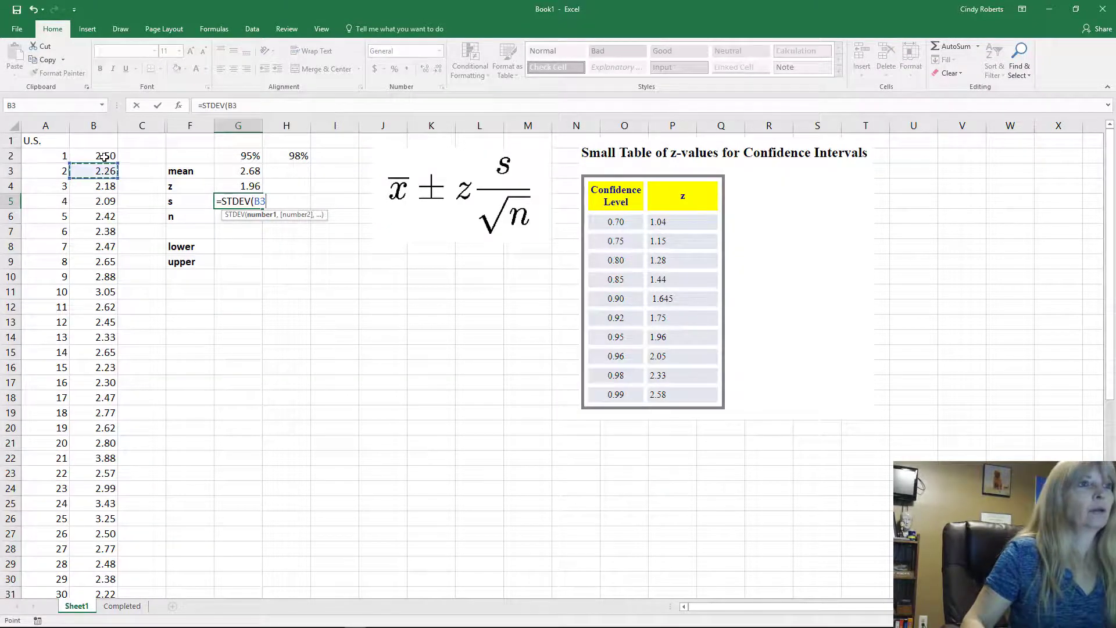
{"action": "scroll", "coordinate": [94, 430], "scroll_direction": "down", "scroll_amount": 13}
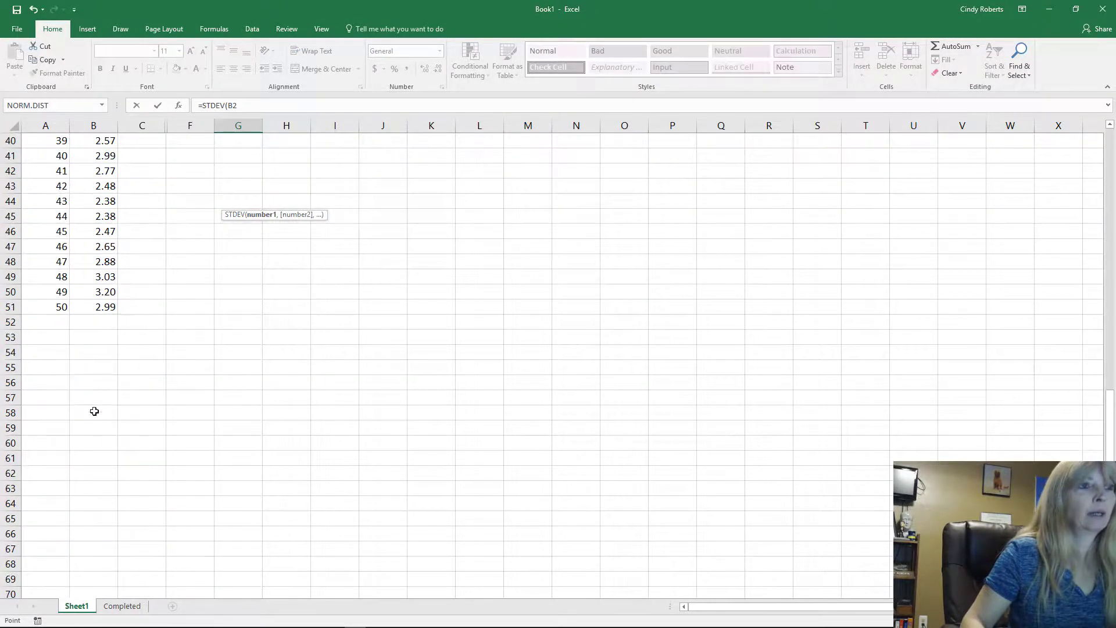
{"action": "left_click", "coordinate": [94, 307], "text": "shift"}
{"action": "scroll", "coordinate": [224, 336], "scroll_direction": "up", "scroll_amount": 13}
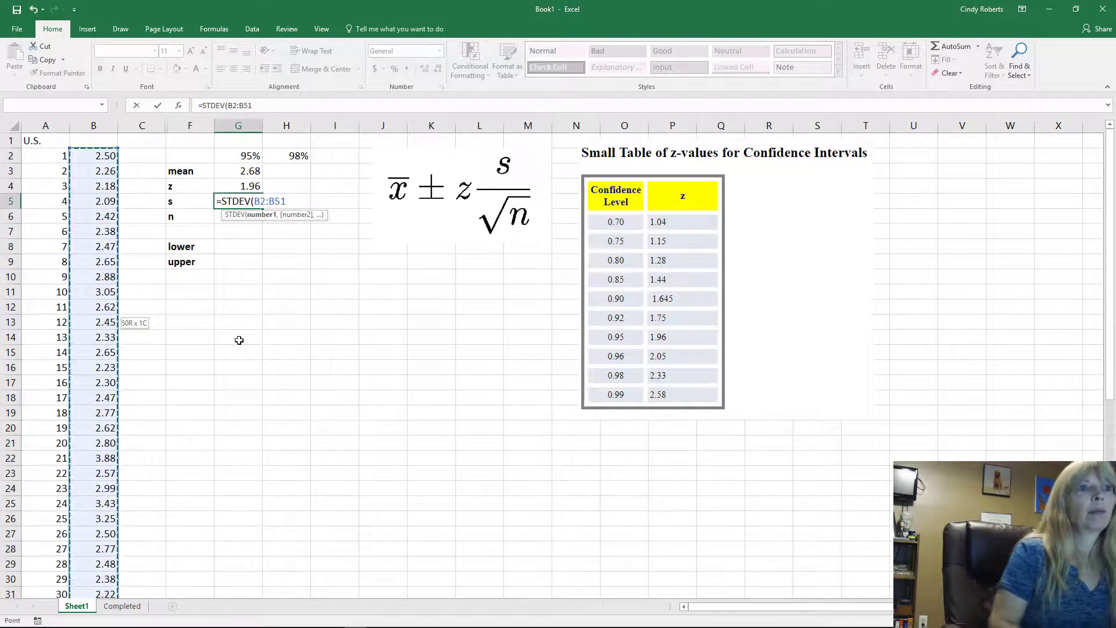
{"action": "type", "text": ")"}
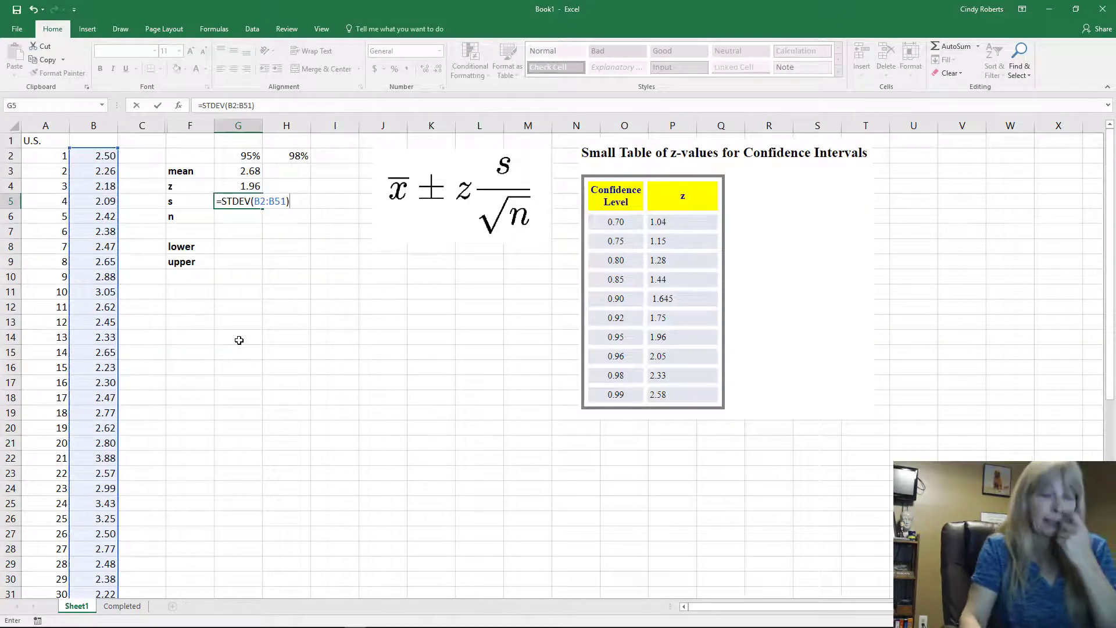
{"action": "key", "text": "Return"}
{"action": "left_click", "coordinate": [258, 205]}
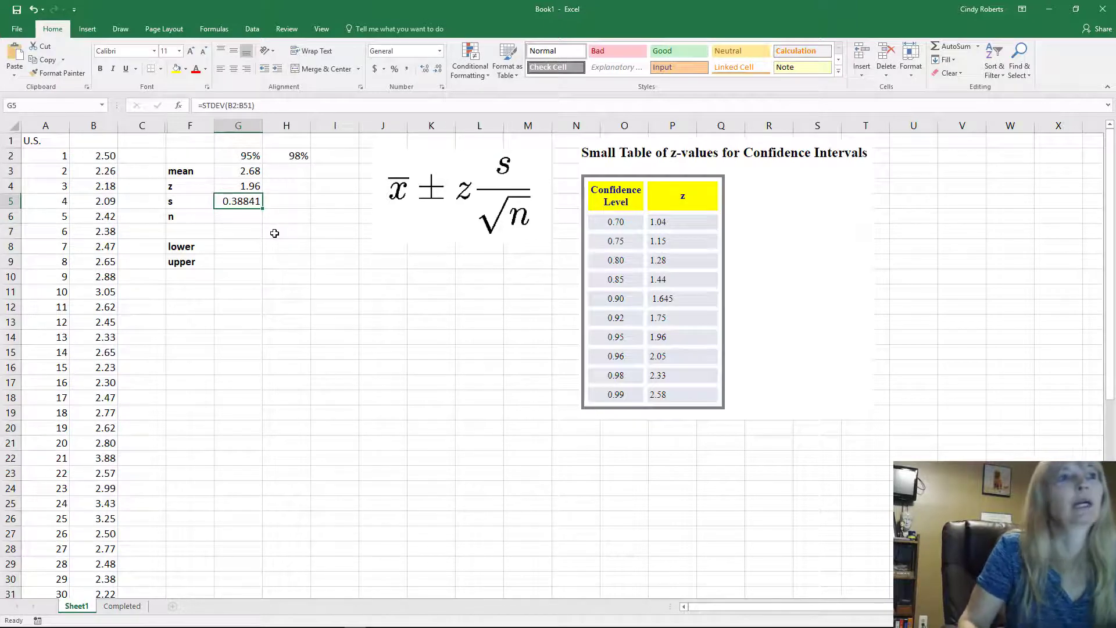
Enter the sample size 50 in cell G6 beside the n label
{"action": "left_click", "coordinate": [227, 218]}
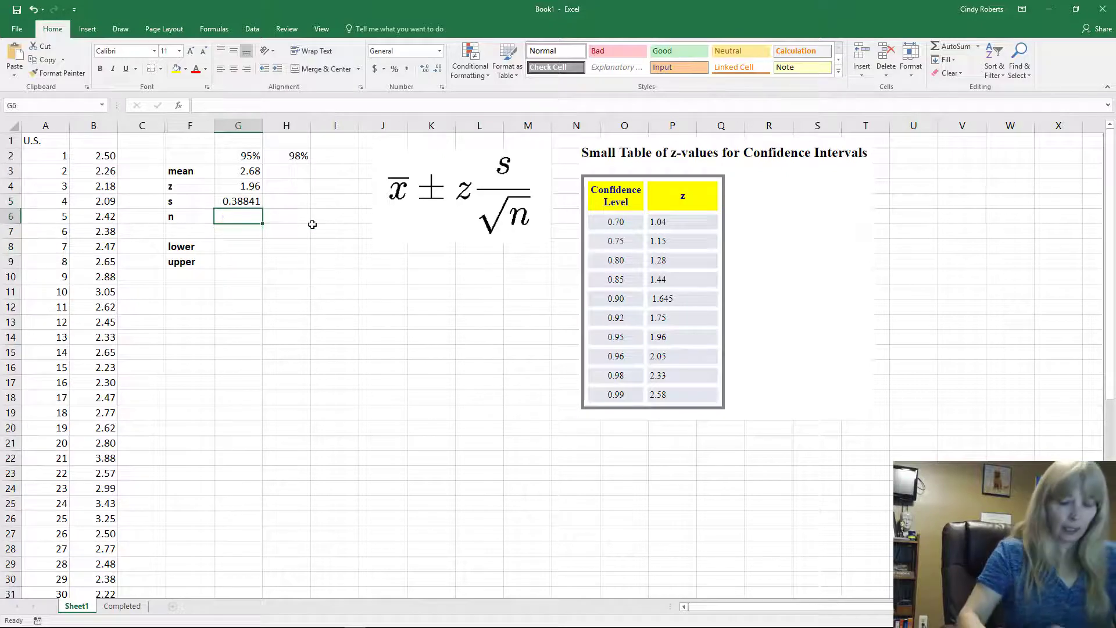
{"action": "type", "text": "50"}
{"action": "key", "text": "Return"}
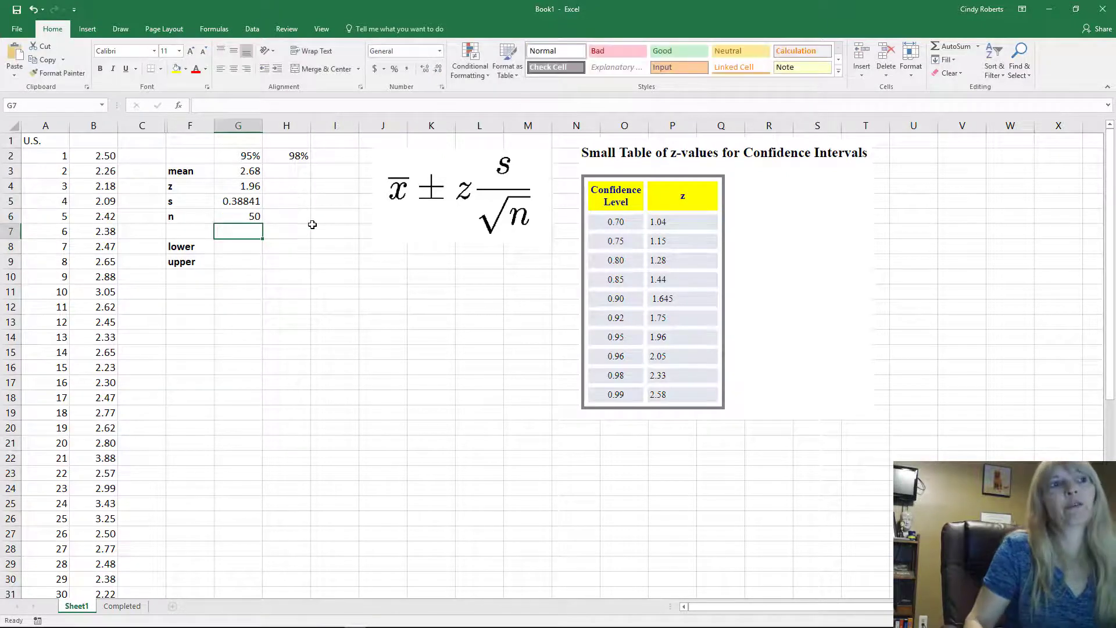
Calculate the lower limit at 95% in cell G8 with the formula =G3-G4*G5/SQRT(G6)
{"action": "left_click", "coordinate": [242, 246]}
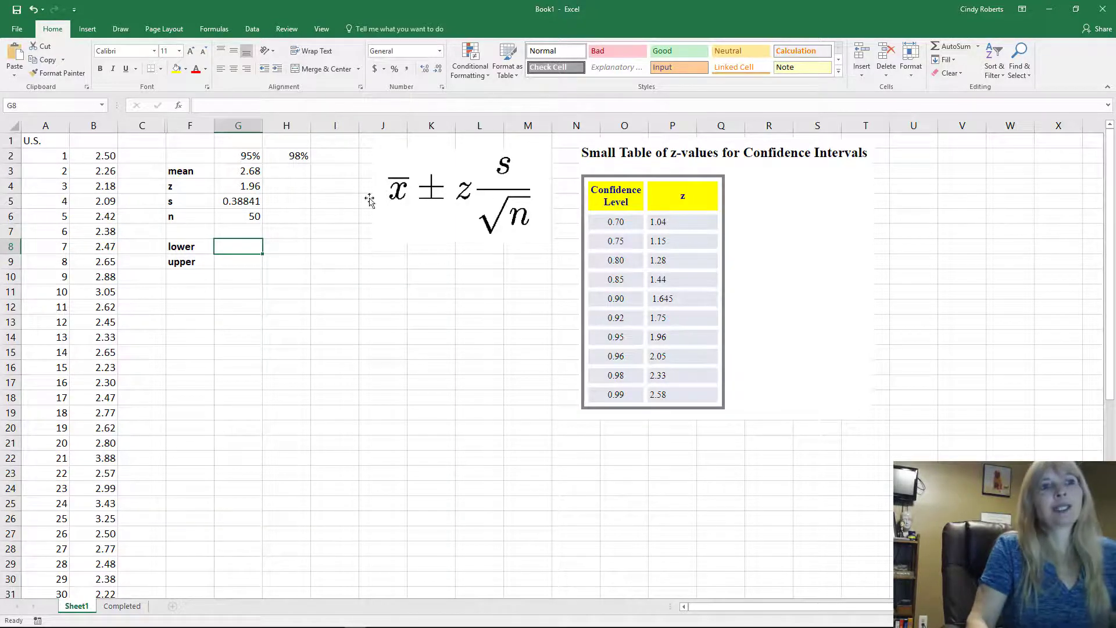
{"action": "type", "text": "="}
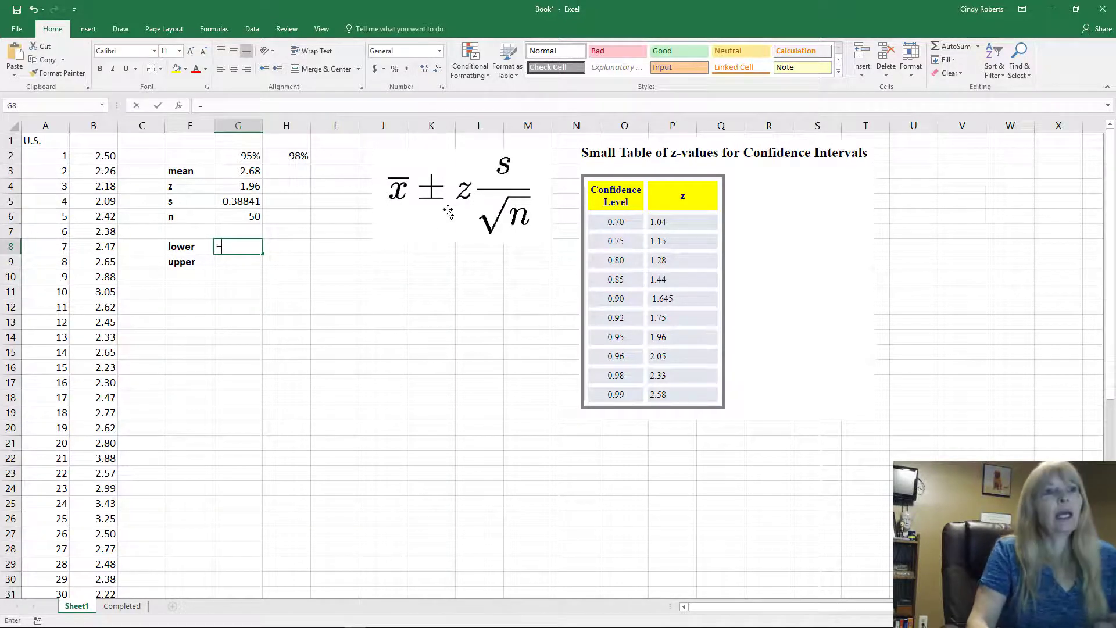
{"action": "left_click", "coordinate": [231, 171]}
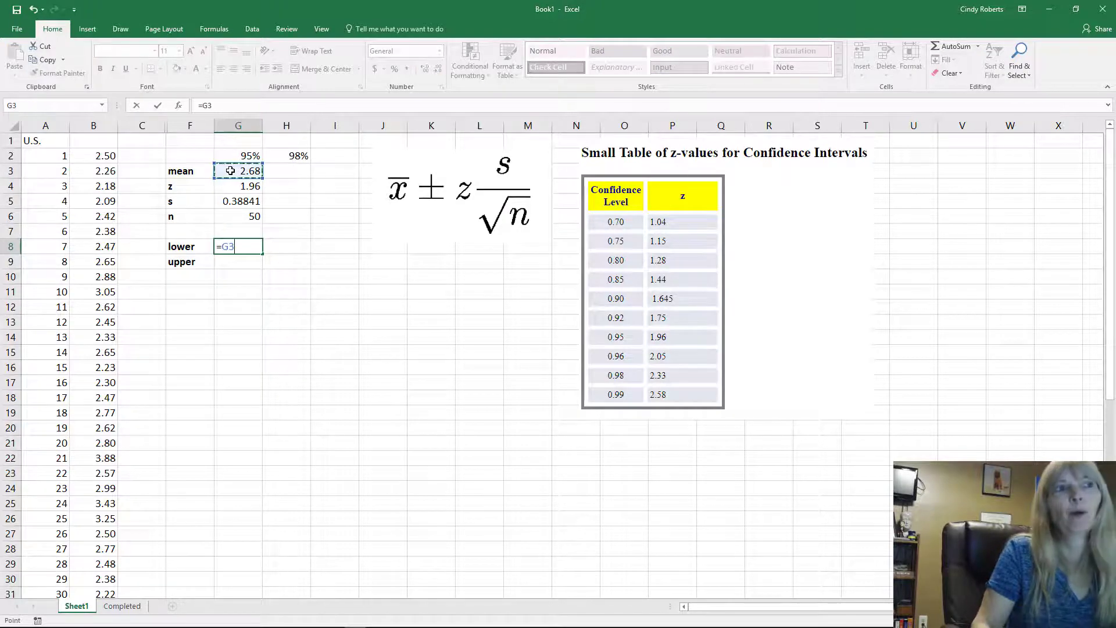
{"action": "type", "text": "-"}
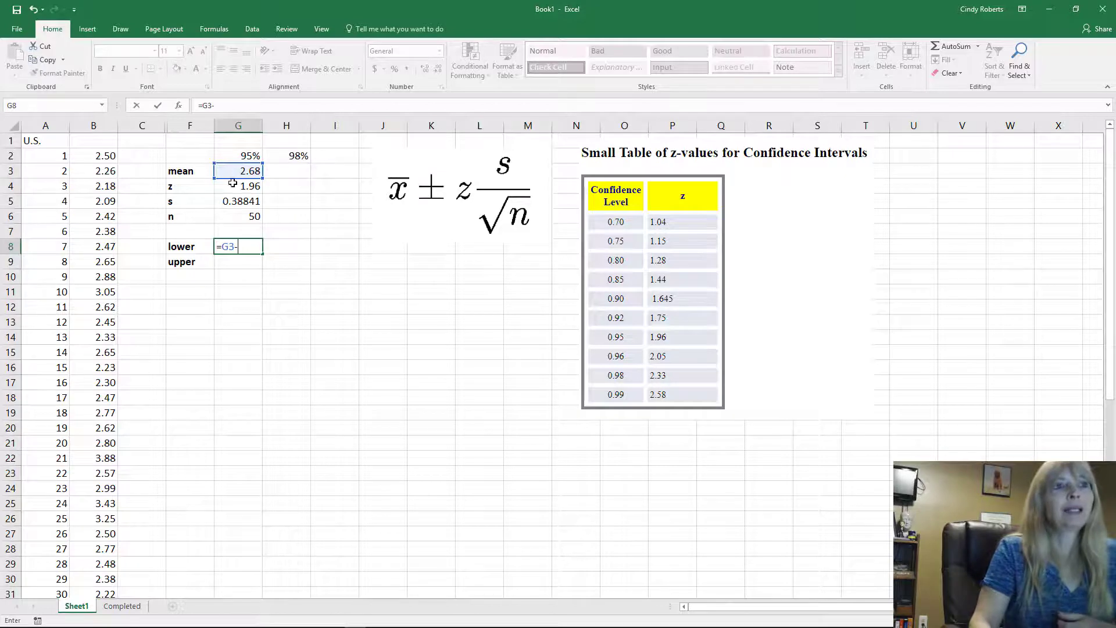
{"action": "left_click", "coordinate": [232, 187]}
{"action": "type", "text": "*"}
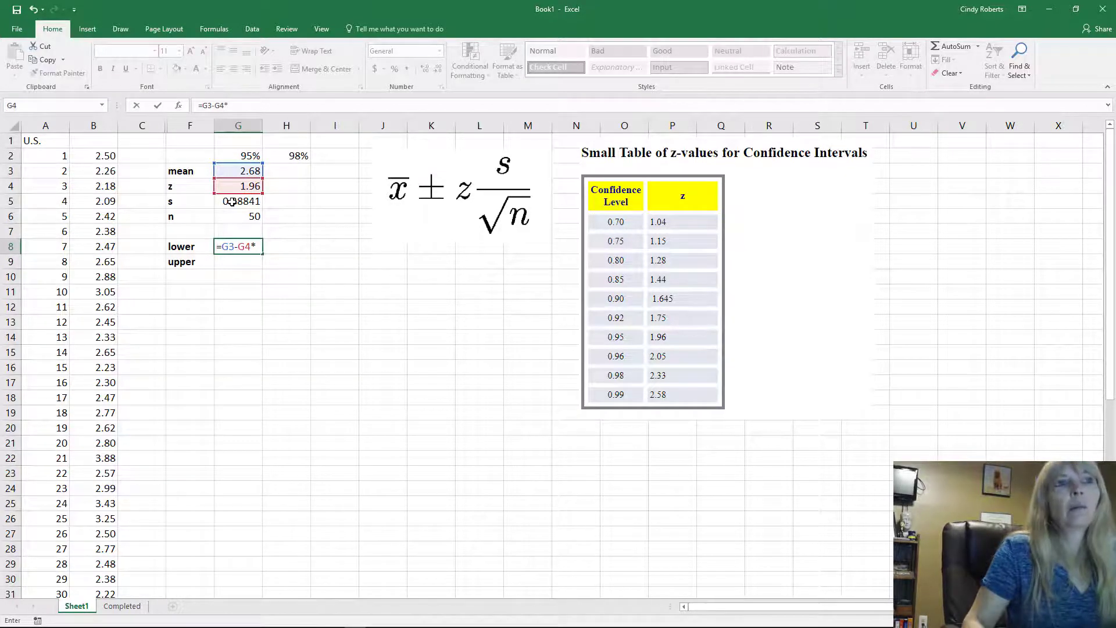
{"action": "left_click", "coordinate": [233, 201]}
{"action": "type", "text": "/SQR"}
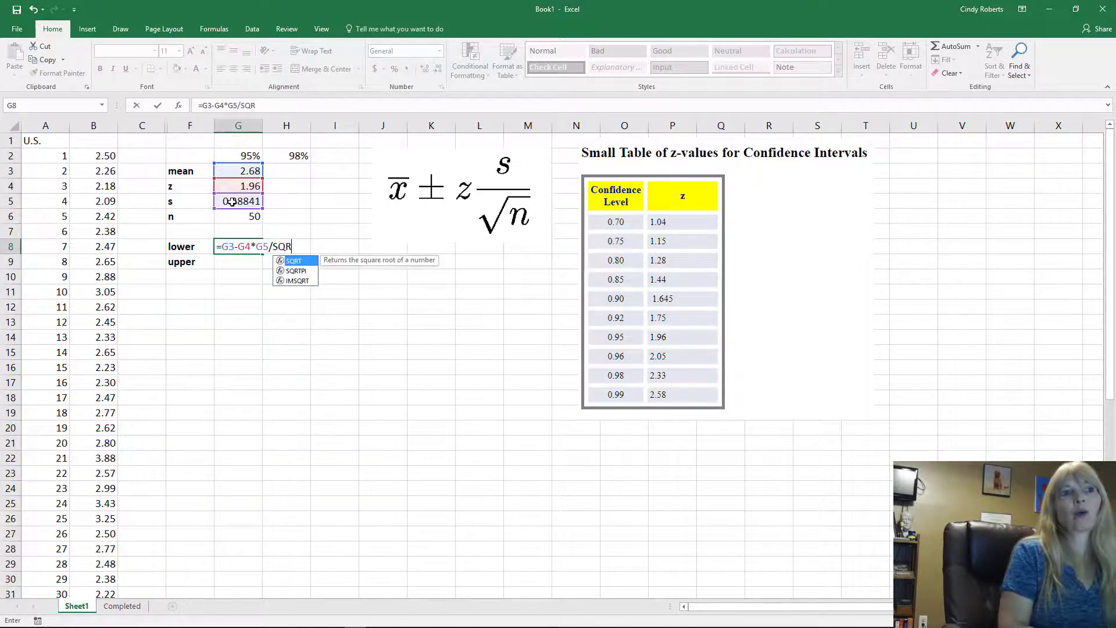
{"action": "type", "text": "T"}
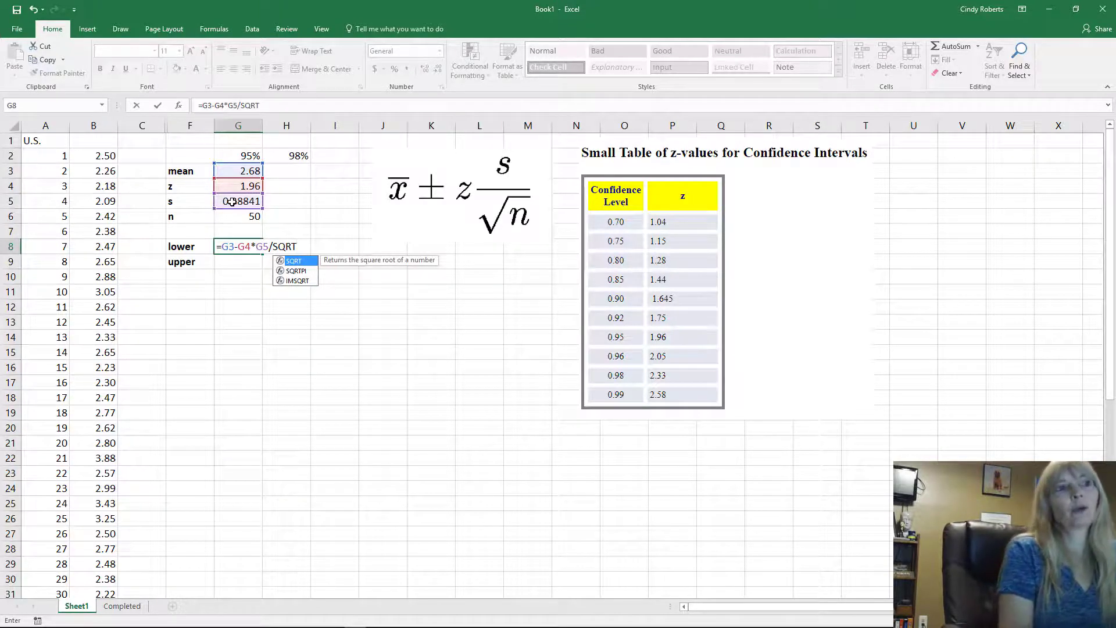
{"action": "type", "text": "("}
{"action": "left_click", "coordinate": [230, 216]}
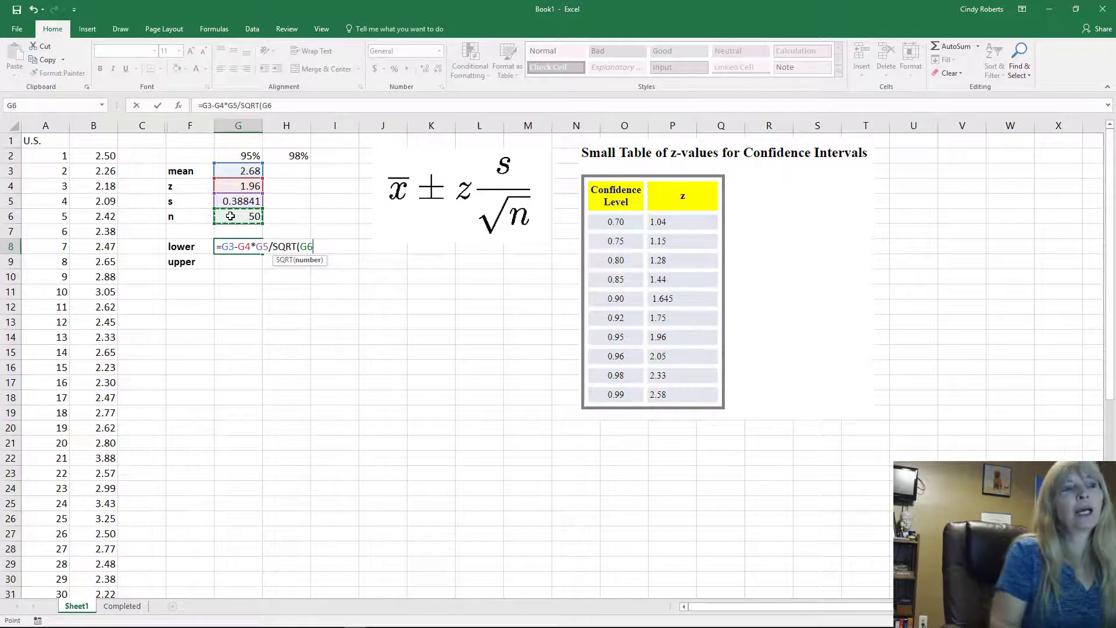
{"action": "type", "text": ")"}
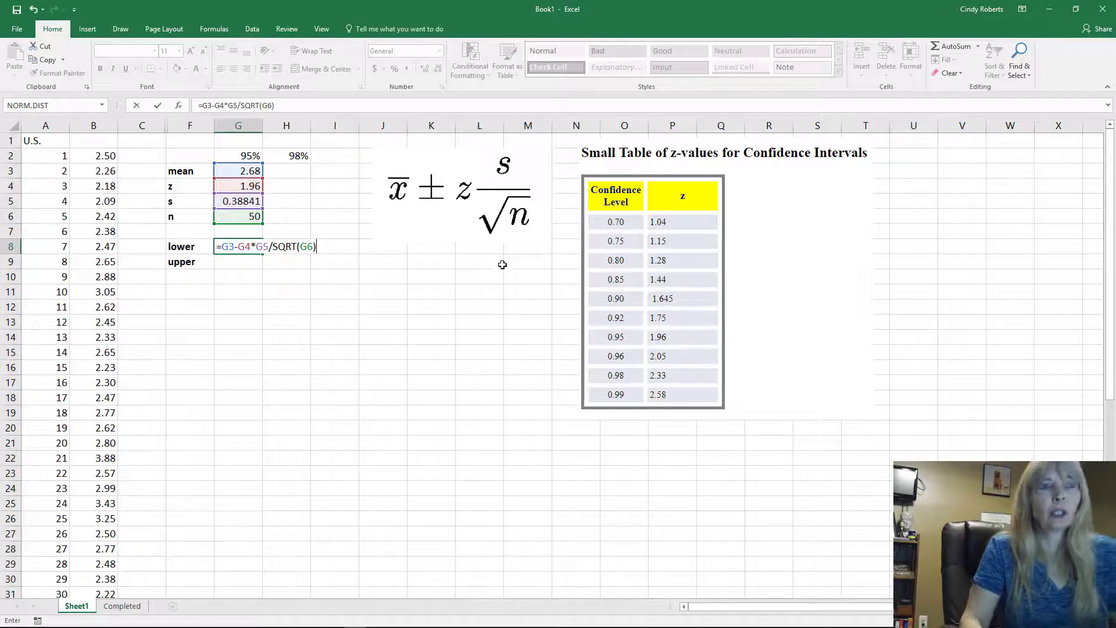
{"action": "key", "text": "Return"}
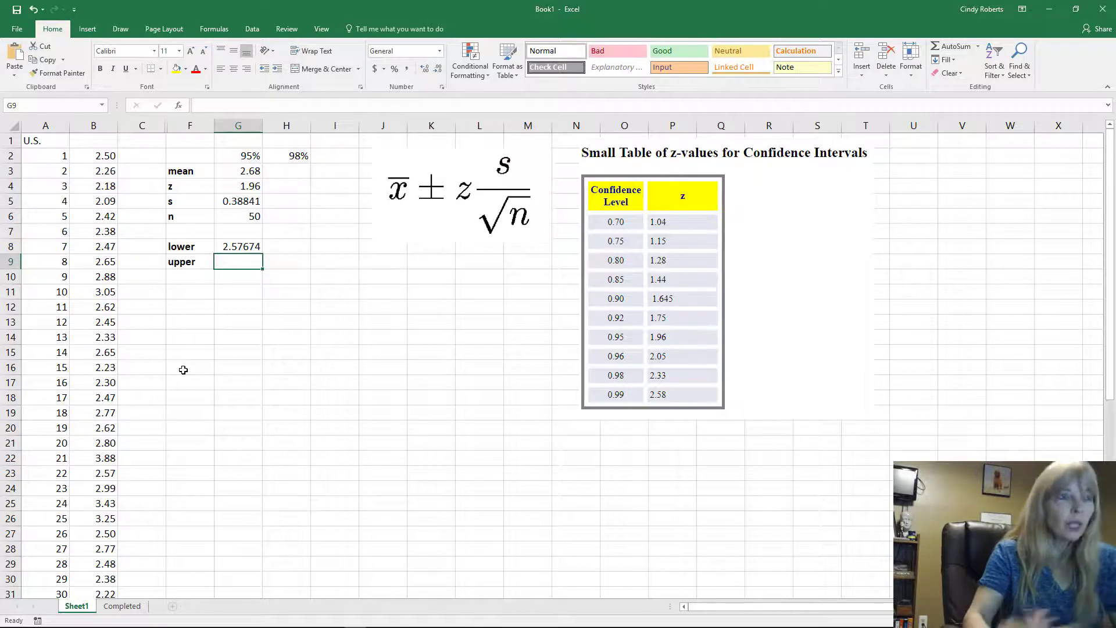
Calculate the upper limit at 95% in cell G9 with the formula =G3+G4*G5/SQRT(G6)
{"action": "type", "text": "="}
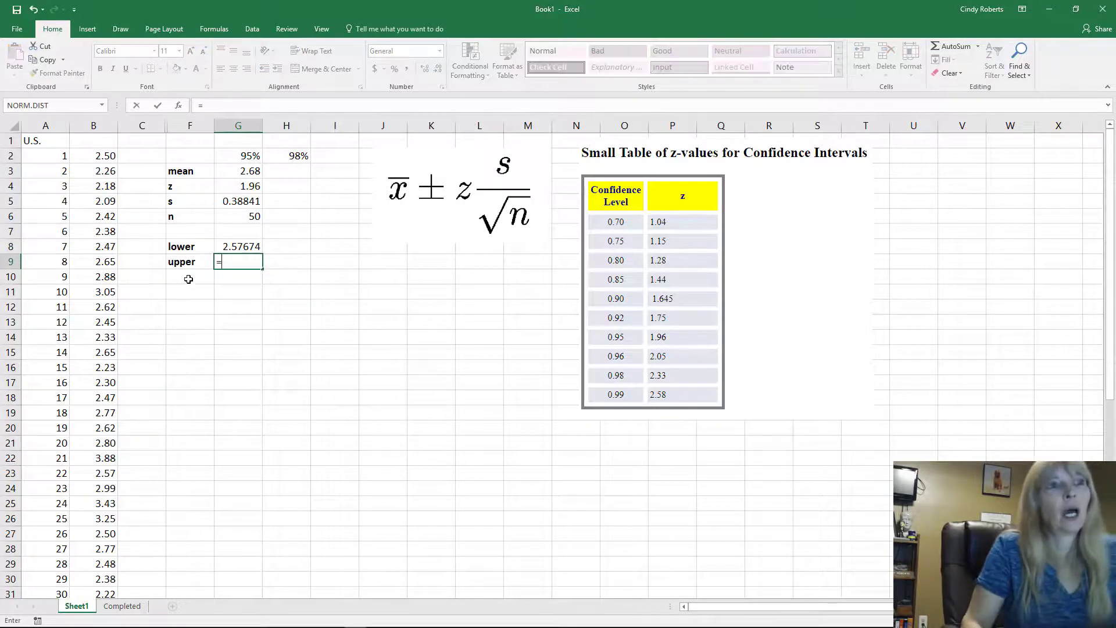
{"action": "left_click", "coordinate": [241, 174]}
{"action": "type", "text": "+"}
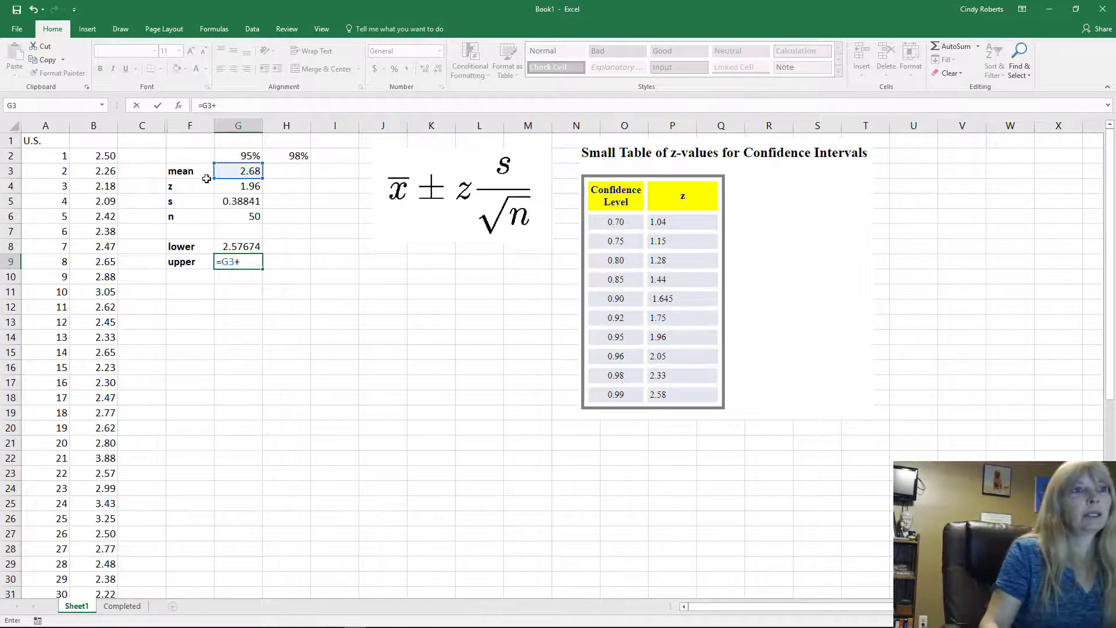
{"action": "left_click", "coordinate": [219, 186]}
{"action": "type", "text": "*"}
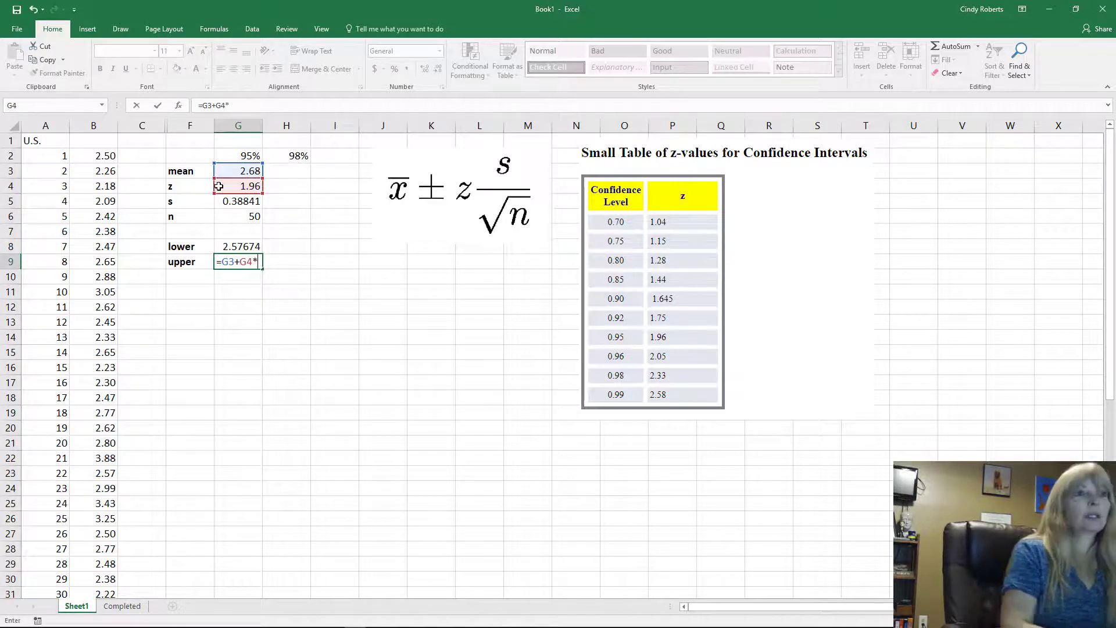
{"action": "left_click", "coordinate": [219, 201]}
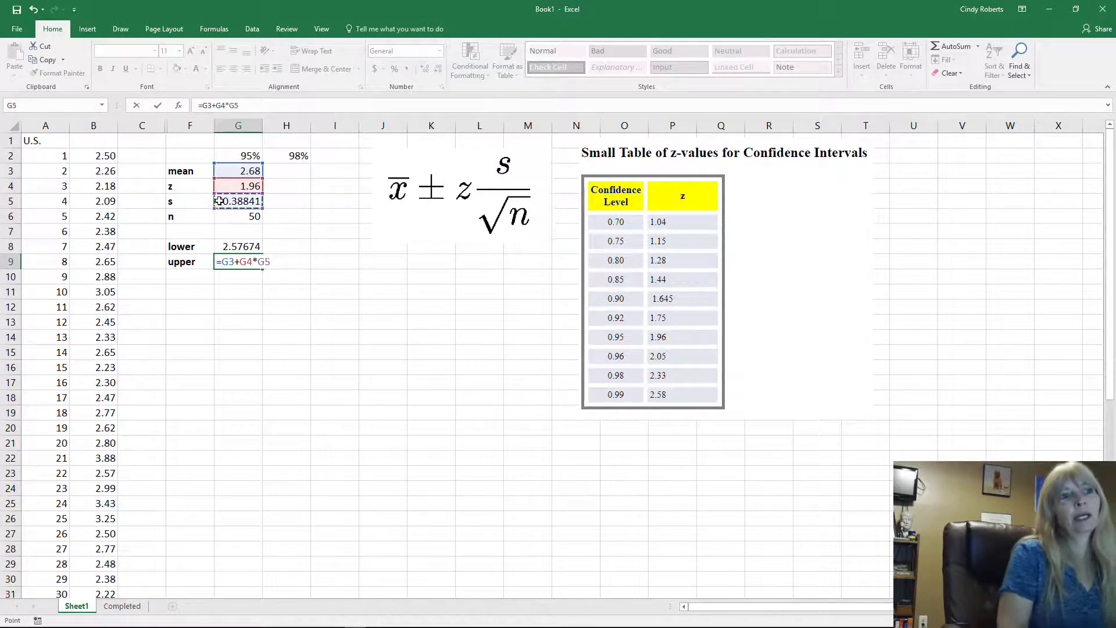
{"action": "type", "text": "/sqrt("}
{"action": "left_click", "coordinate": [226, 213]}
{"action": "type", "text": ")"}
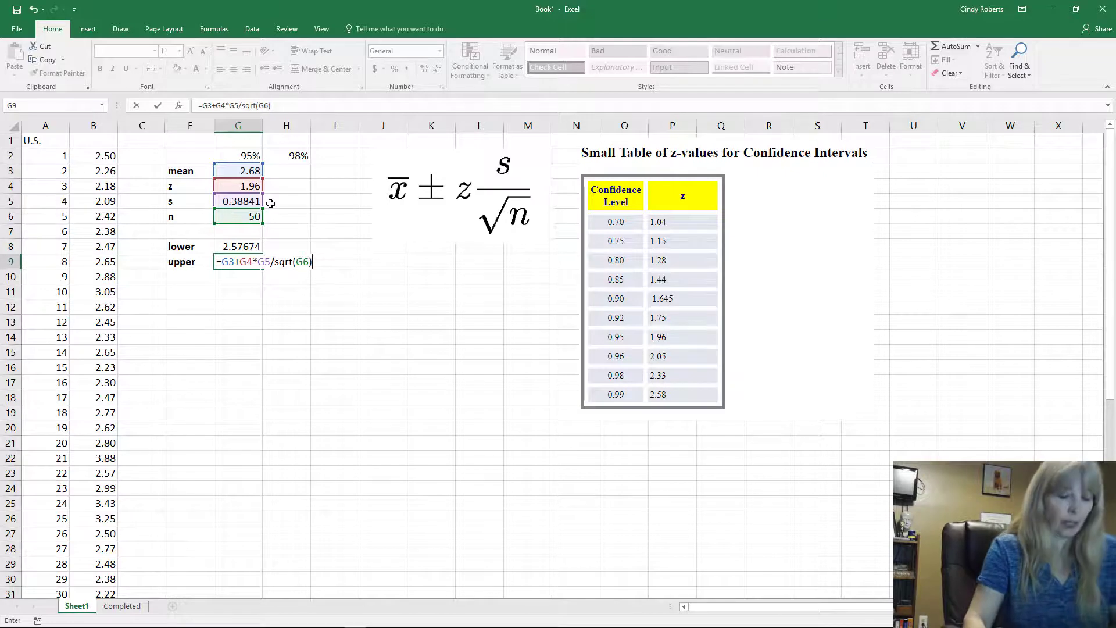
{"action": "key", "text": "Return"}
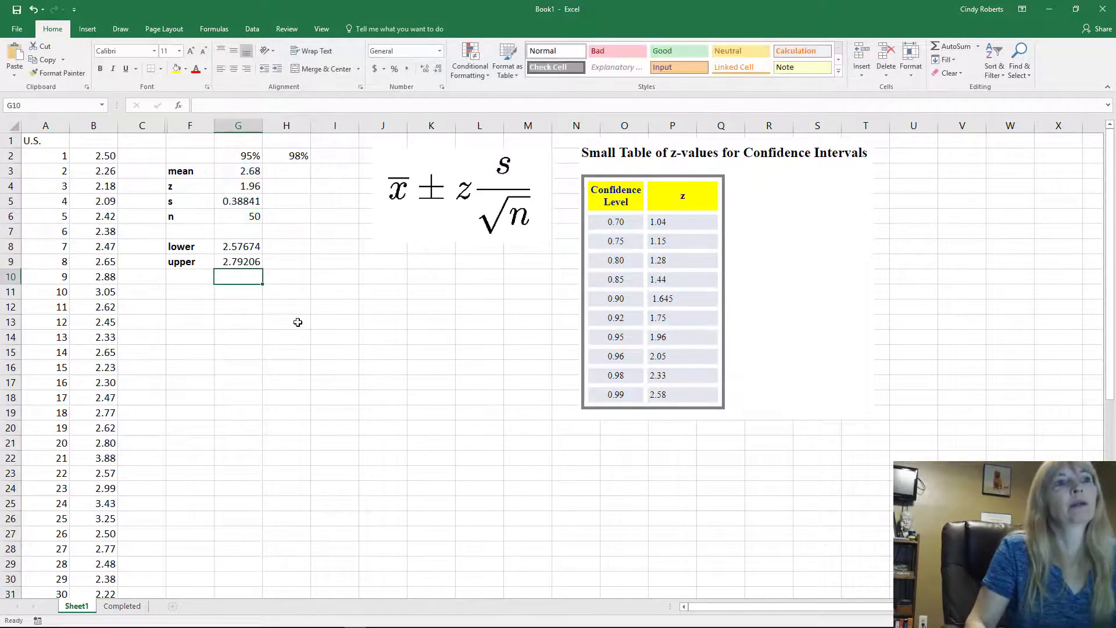
Apply the dollar Accounting number format to the lower and upper limits in G8:G9
{"action": "left_click_drag", "start_coordinate": [252, 245], "coordinate": [250, 263]}
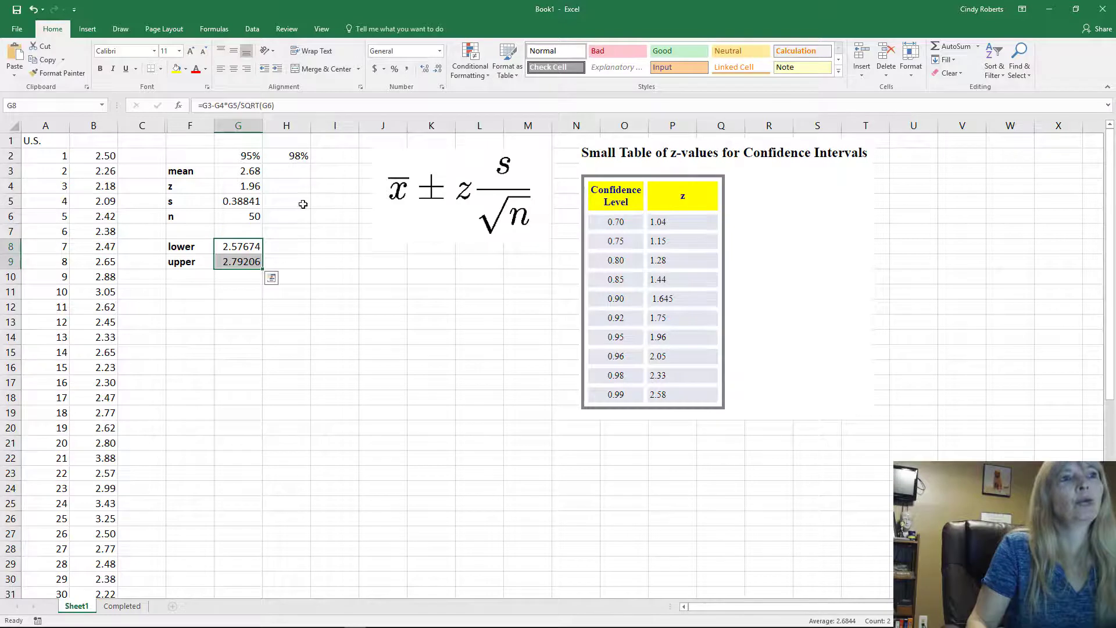
{"action": "left_click", "coordinate": [377, 68]}
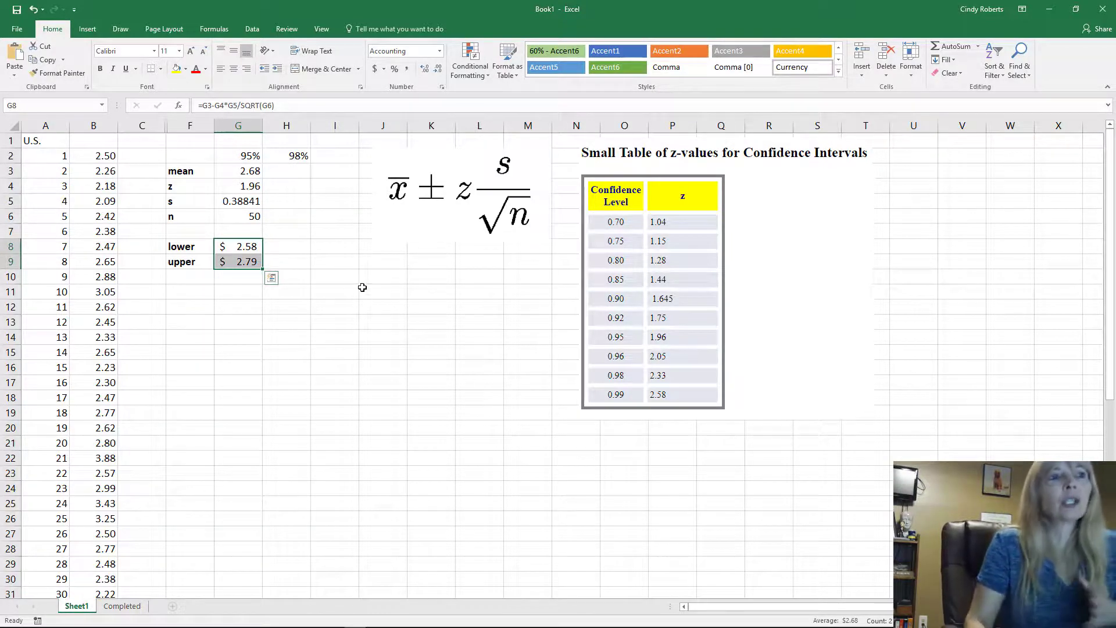
{"action": "left_click", "coordinate": [247, 244]}
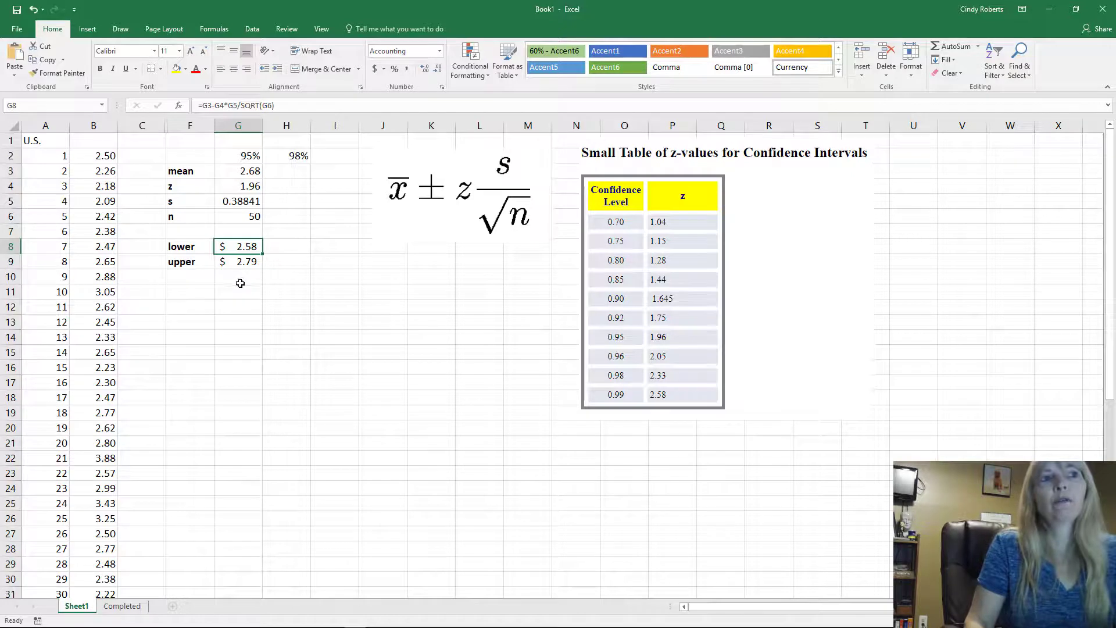
In the 98% column, enter the z-value 2.33 in H4 and link the mean in H3 with =G3
{"action": "left_click", "coordinate": [288, 168]}
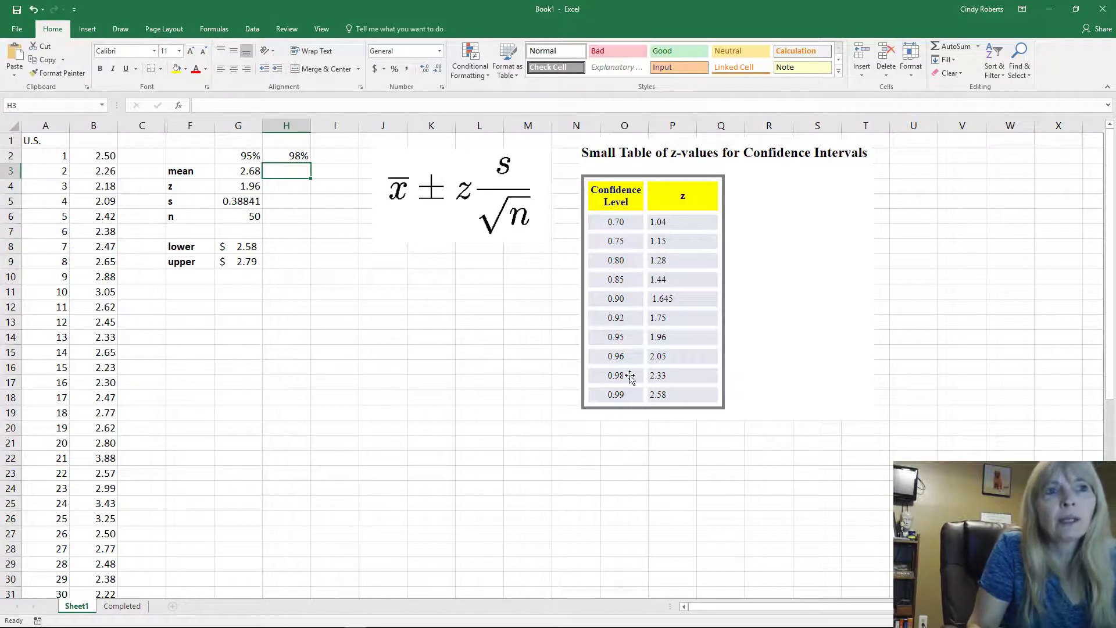
{"action": "left_click", "coordinate": [289, 187]}
{"action": "type", "text": "2.33"}
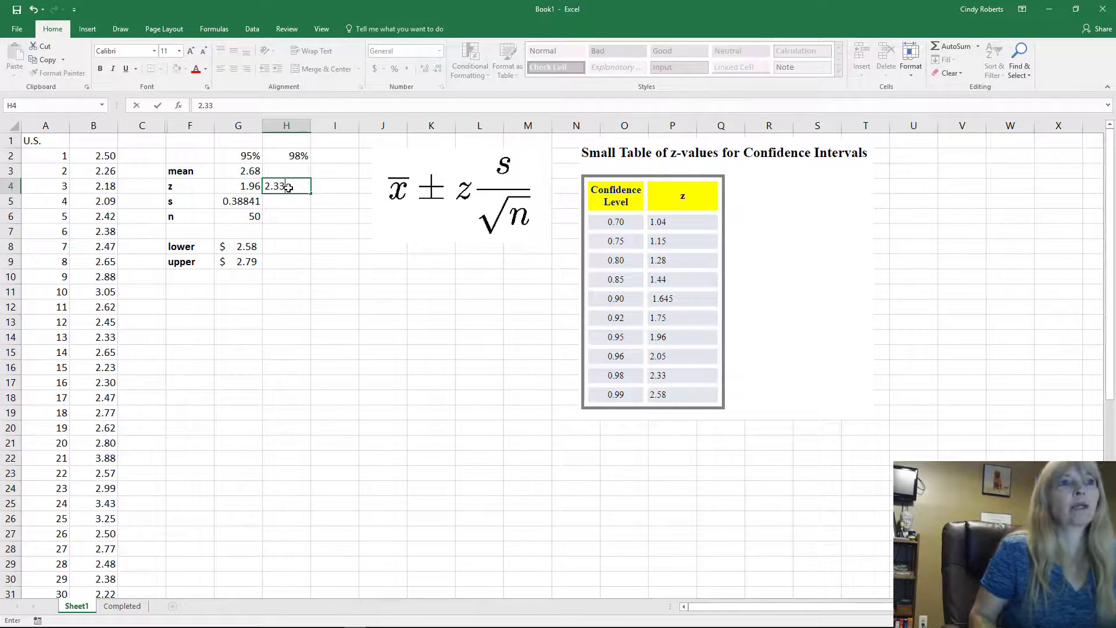
{"action": "key", "text": "Return"}
{"action": "left_click", "coordinate": [281, 171]}
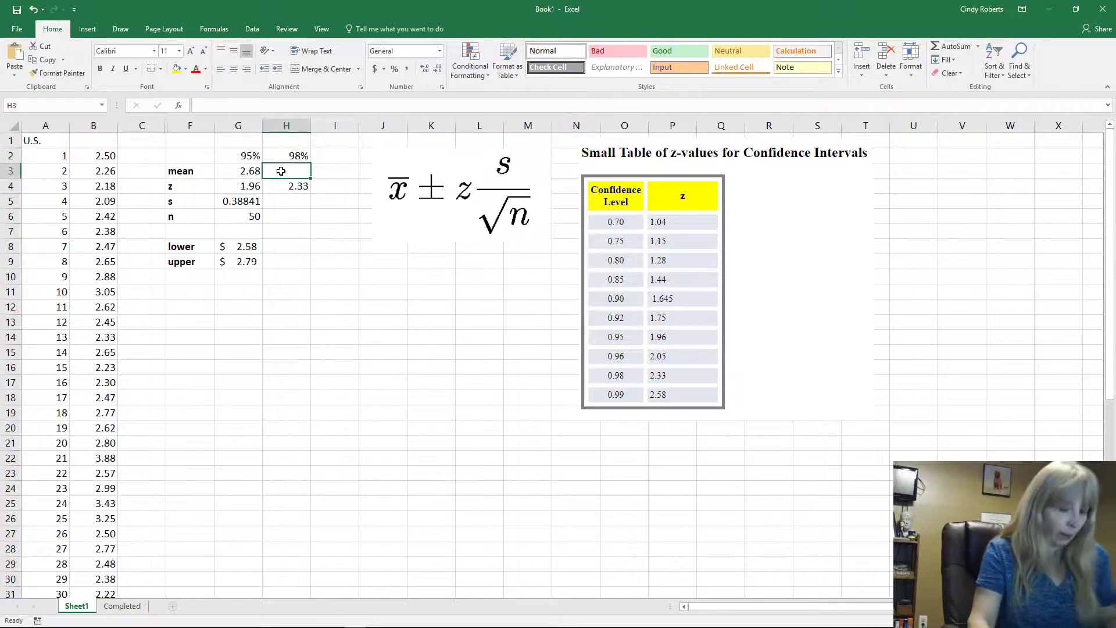
{"action": "type", "text": "="}
{"action": "left_click", "coordinate": [244, 172]}
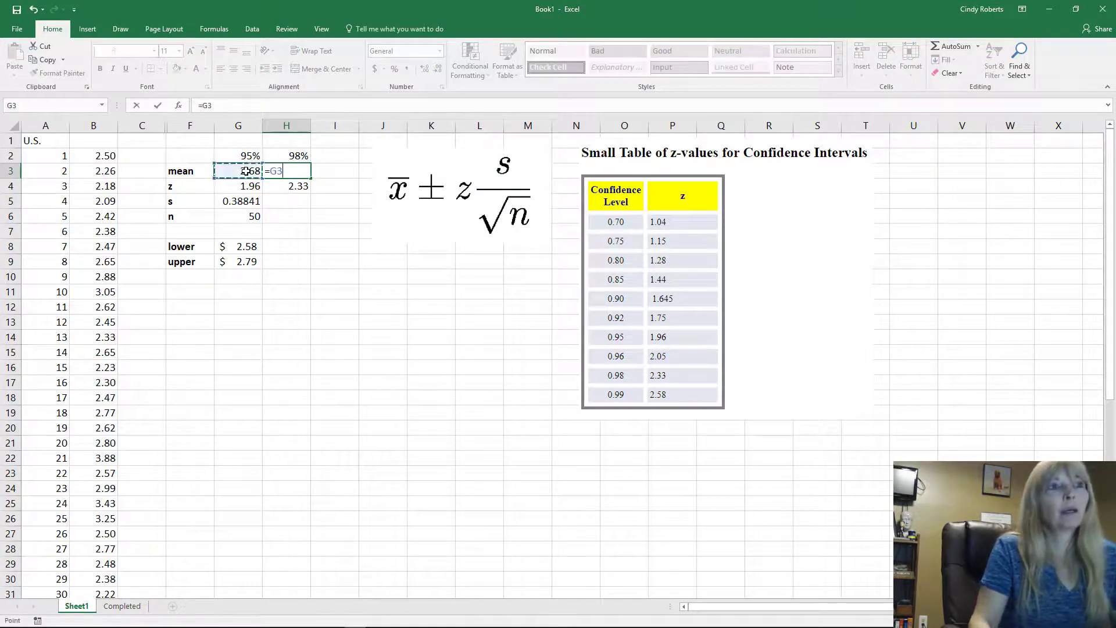
{"action": "key", "text": "Return"}
Link the 98% column's standard deviation in H5 to G5 and its sample size in H6 to G6
{"action": "left_click", "coordinate": [291, 205]}
{"action": "type", "text": "="}
{"action": "key", "text": "Left"}
{"action": "key", "text": "ctrl+Return"}
{"action": "left_click", "coordinate": [298, 218]}
{"action": "type", "text": "="}
{"action": "key", "text": "Left"}
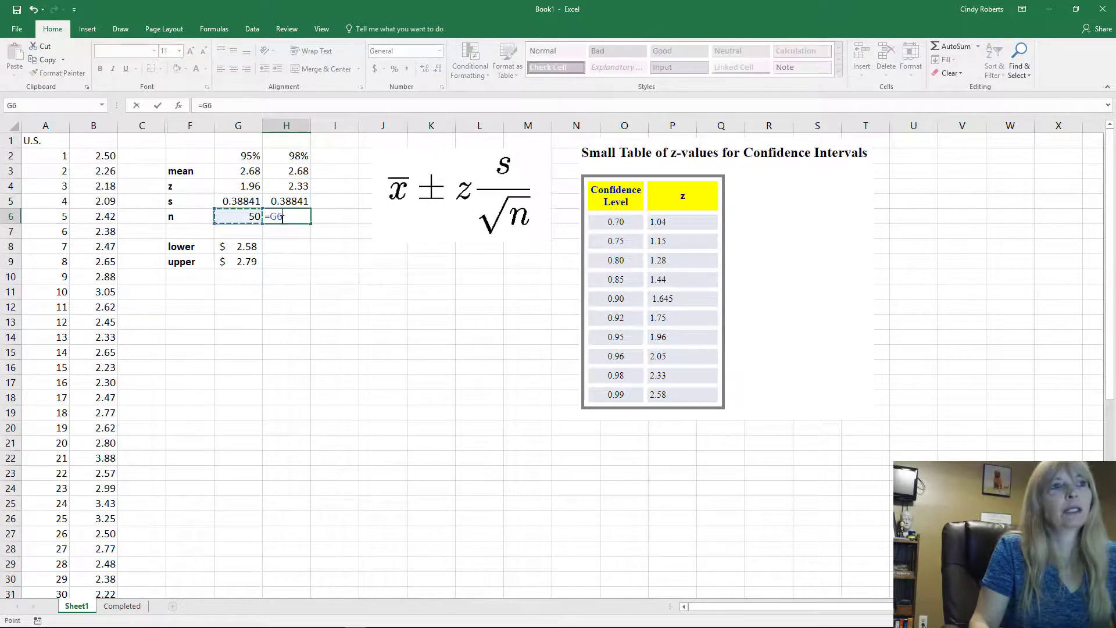
{"action": "key", "text": "Return"}
Fill the limit formulas from G8:G9 across into H8:H9 and check the cell references in H8
{"action": "left_click_drag", "start_coordinate": [241, 246], "coordinate": [308, 269]}
{"action": "double_click", "coordinate": [290, 249]}
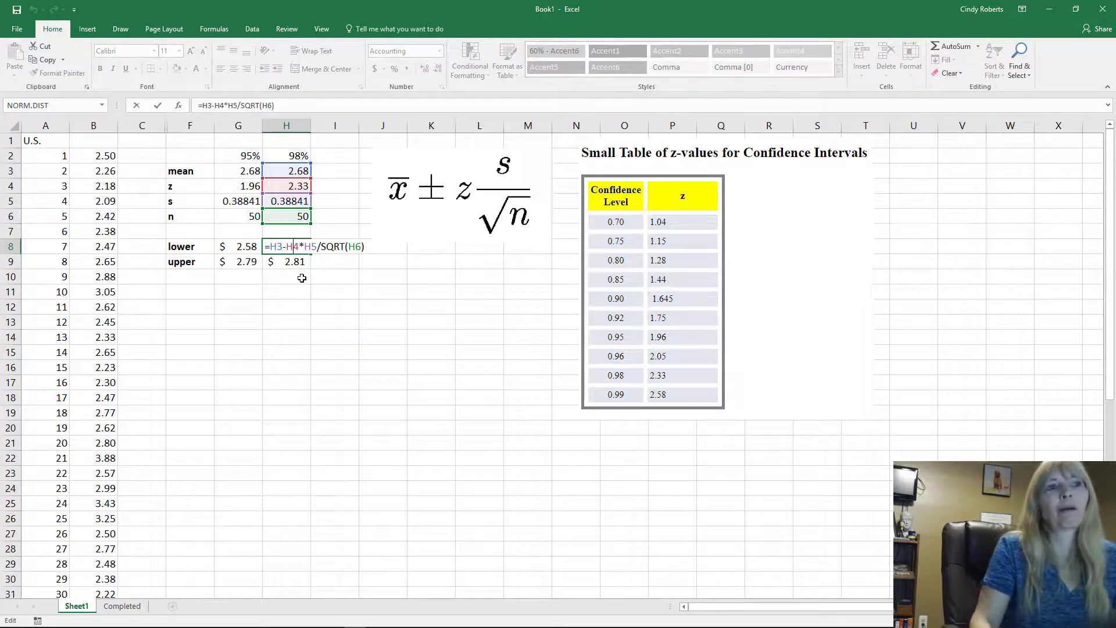
{"action": "key", "text": "Escape"}
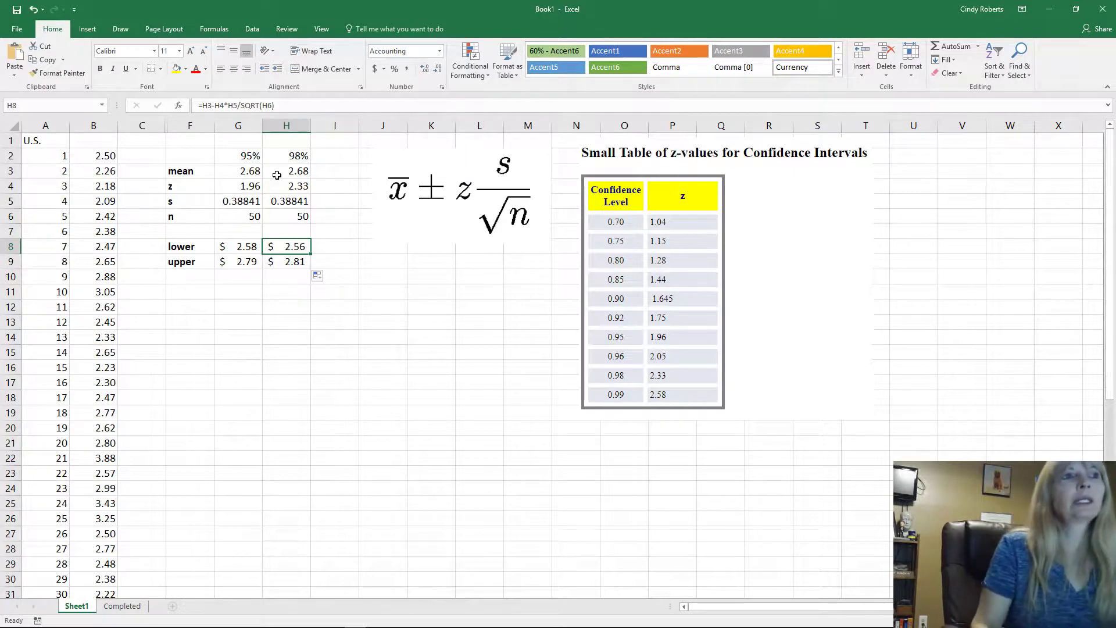
Set up a comparison column by linking I3 to the mean in H3, I4 to the z-value in G4 and I5 to the standard deviation in G5
{"action": "left_click", "coordinate": [324, 168]}
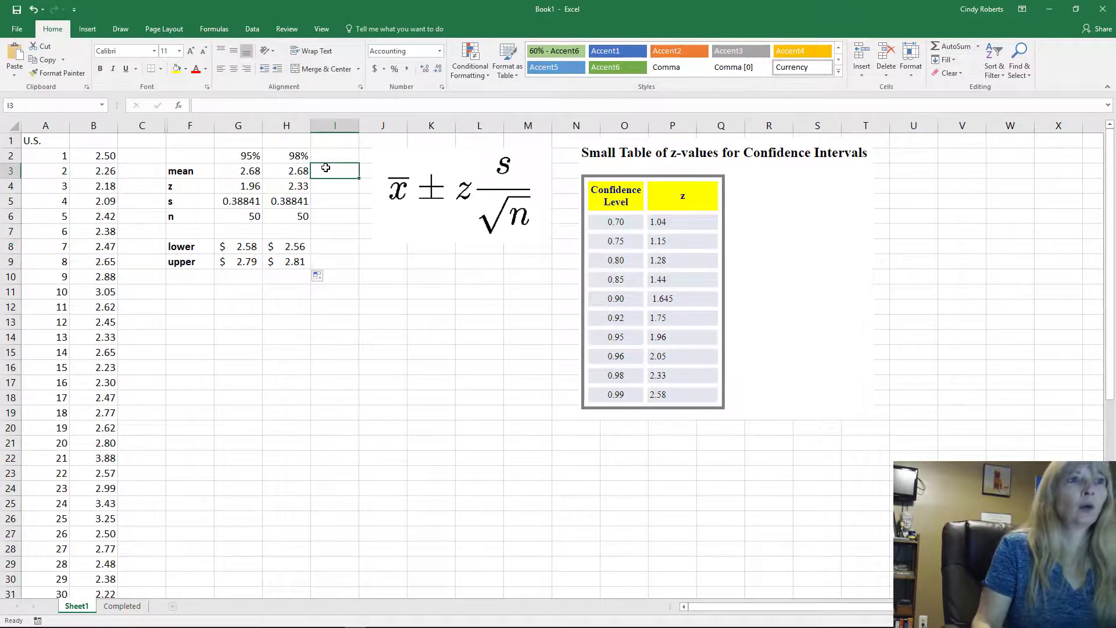
{"action": "type", "text": "="}
{"action": "left_click", "coordinate": [294, 171]}
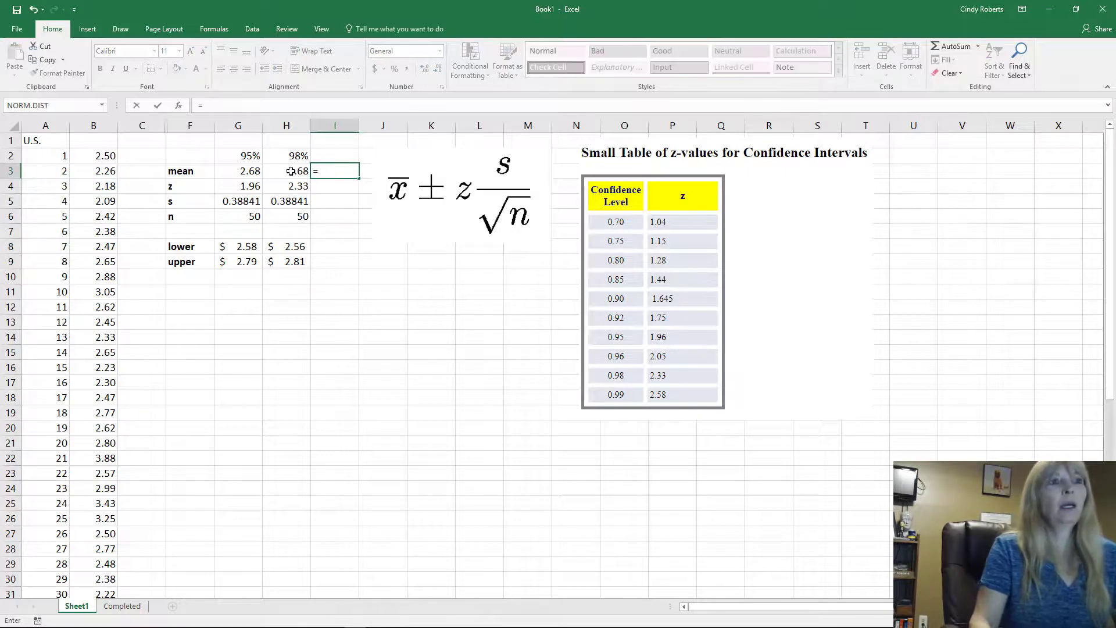
{"action": "key", "text": "Return"}
{"action": "type", "text": "="}
{"action": "left_click", "coordinate": [247, 186]}
{"action": "key", "text": "Return"}
{"action": "type", "text": "="}
{"action": "left_click", "coordinate": [247, 201]}
{"action": "key", "text": "Return"}
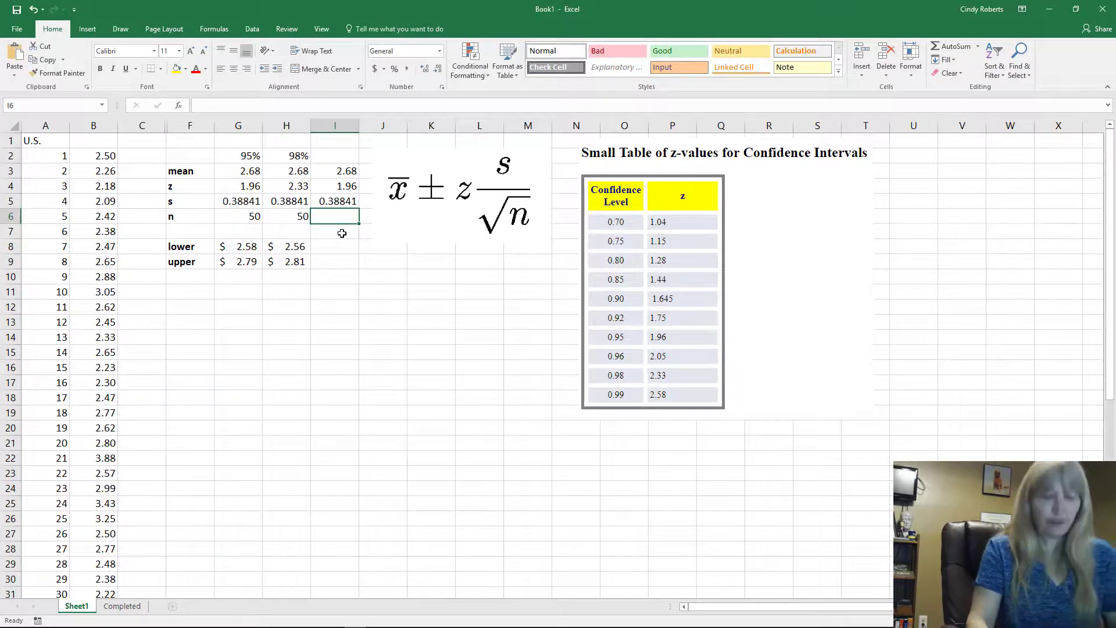
Enter the sample size 200 in I6 and fill the limit formulas from H8:H9 across into I8:I9
{"action": "type", "text": "200"}
{"action": "key", "text": "Return"}
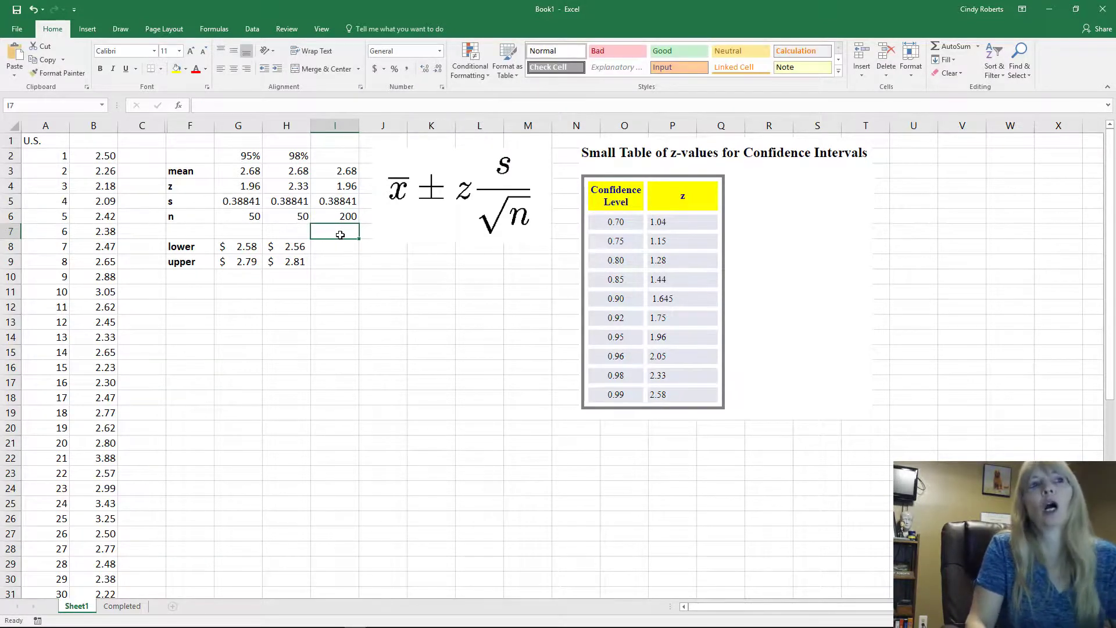
{"action": "left_click", "coordinate": [284, 248]}
{"action": "left_click_drag", "start_coordinate": [283, 249], "coordinate": [358, 269]}
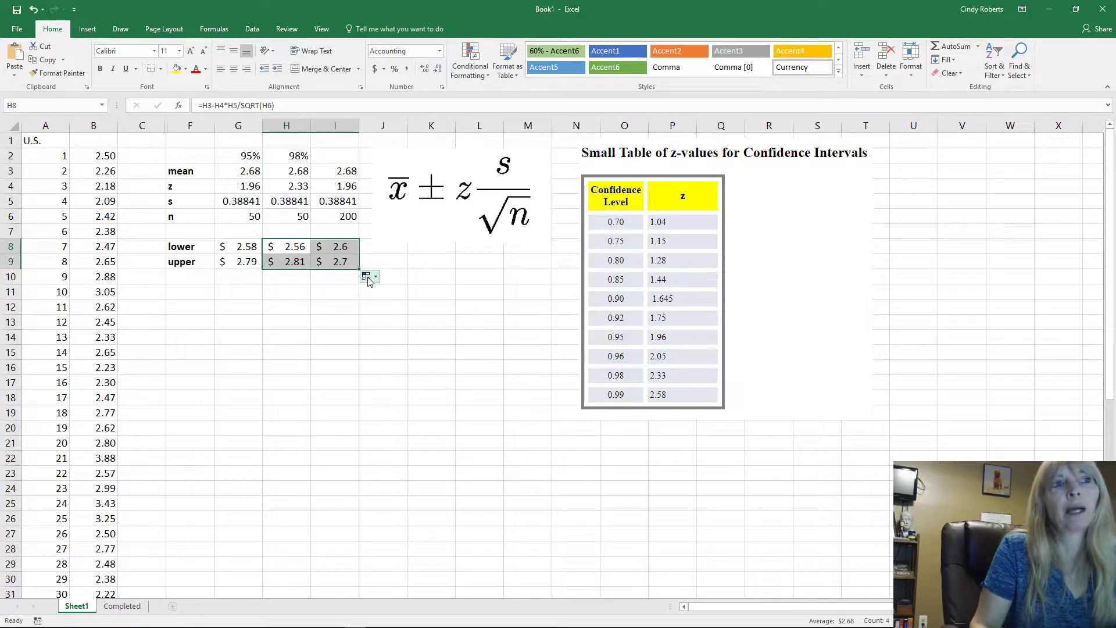
{"action": "left_click", "coordinate": [339, 248]}
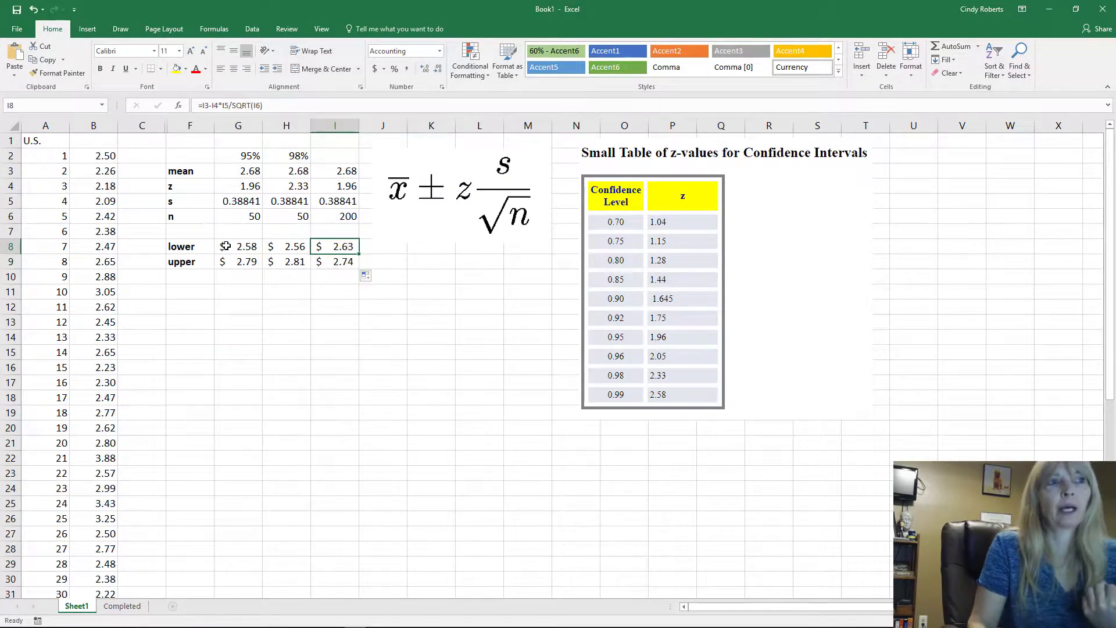
Highlight the limits in G8:G9 and I8:I9 with the Accent4 cell style
{"action": "left_click_drag", "start_coordinate": [234, 248], "coordinate": [238, 262]}
{"action": "left_click", "coordinate": [803, 51]}
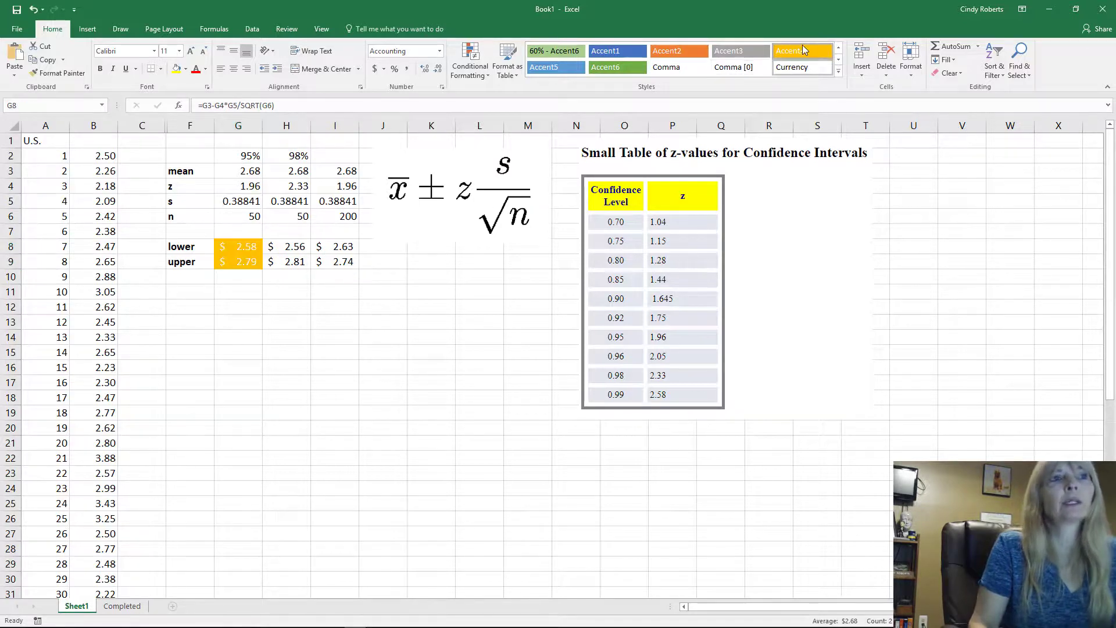
{"action": "left_click_drag", "start_coordinate": [337, 248], "coordinate": [338, 263]}
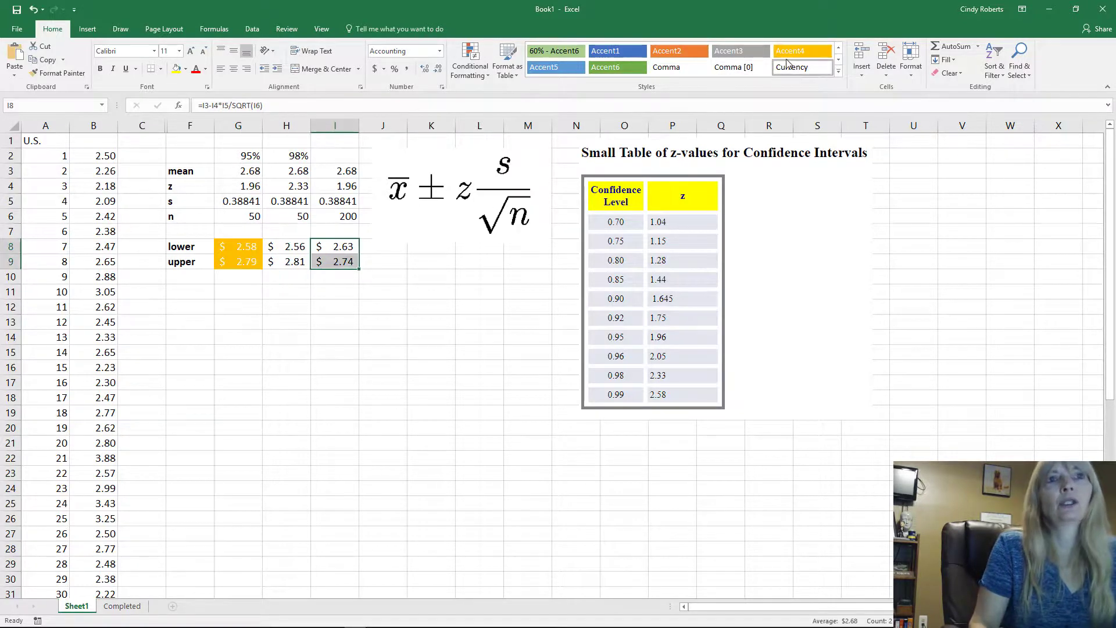
{"action": "left_click", "coordinate": [803, 51]}
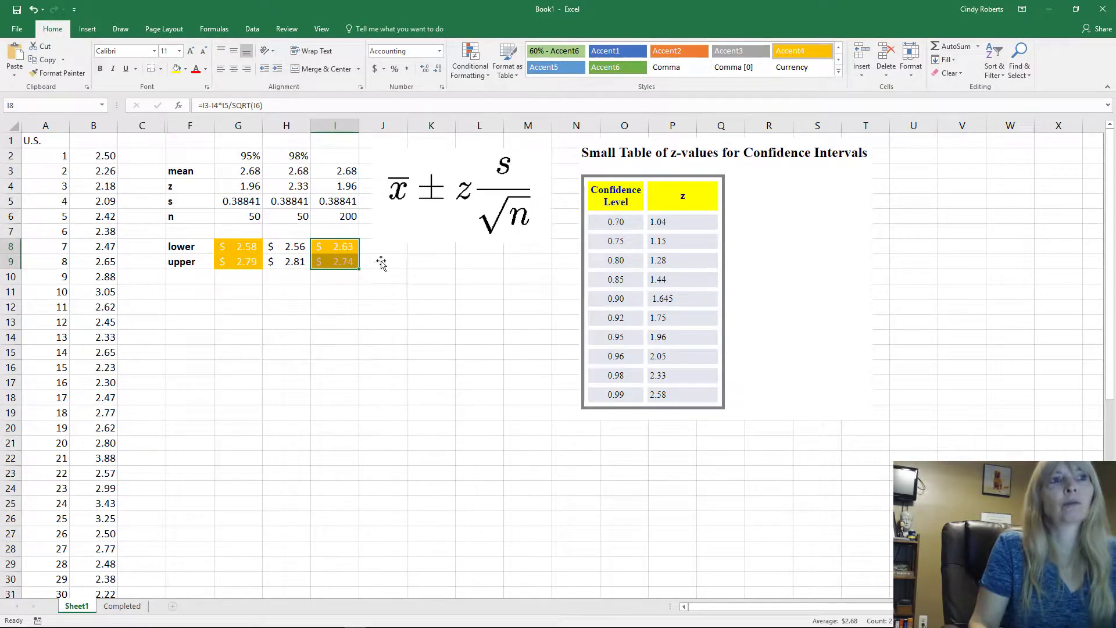
{"action": "left_click", "coordinate": [323, 294]}
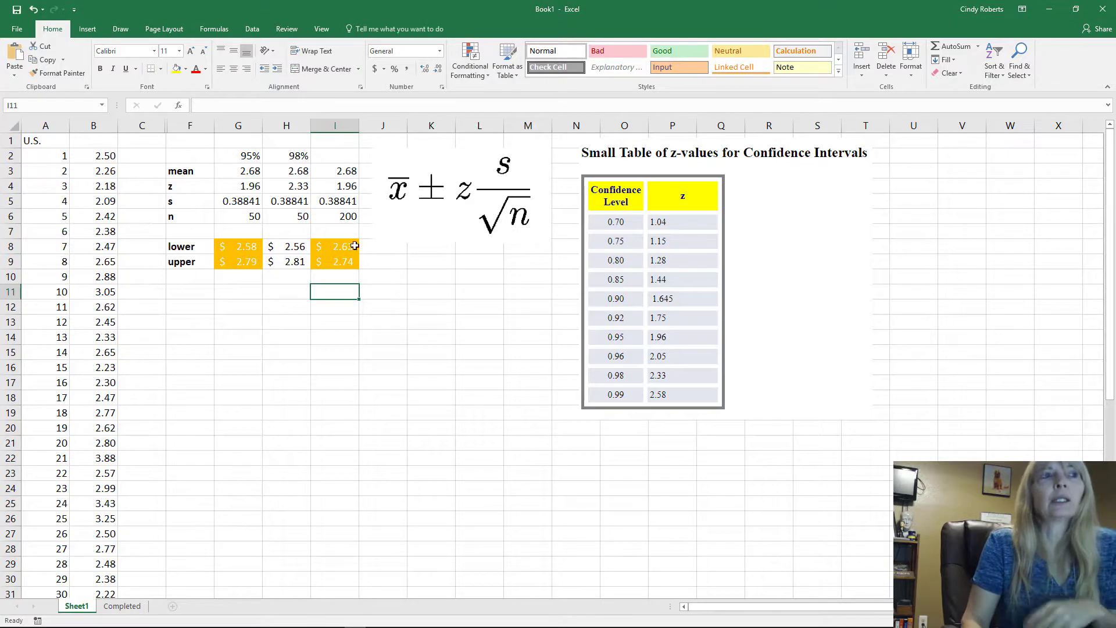
Change the comparison column's sample size in cell I6 to 100
{"action": "left_click", "coordinate": [343, 222]}
{"action": "type", "text": "100"}
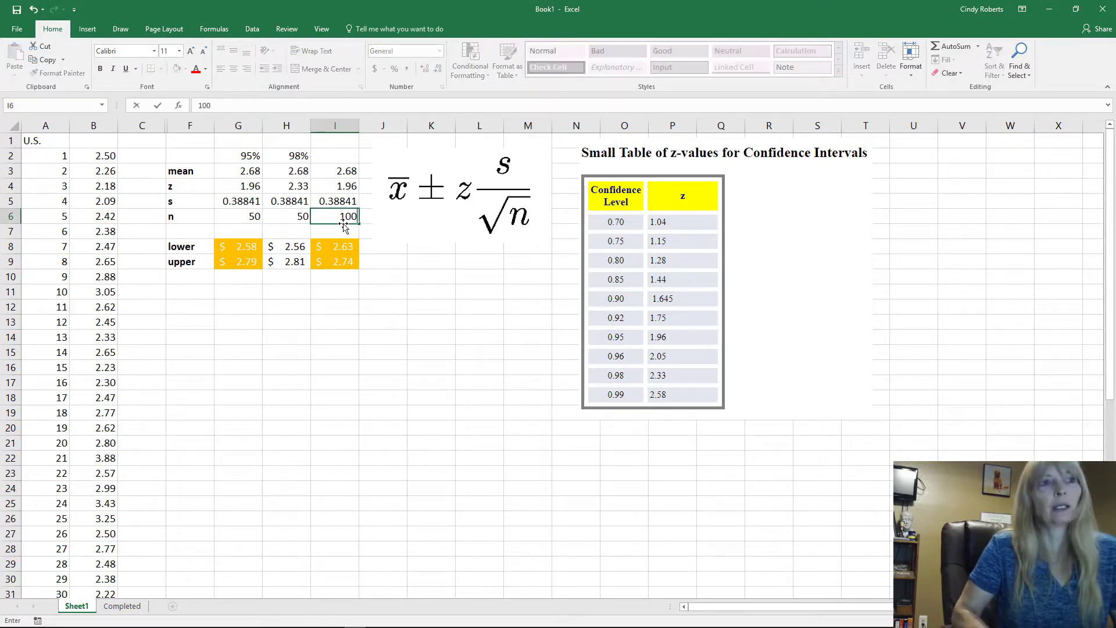
{"action": "key", "text": "Return"}
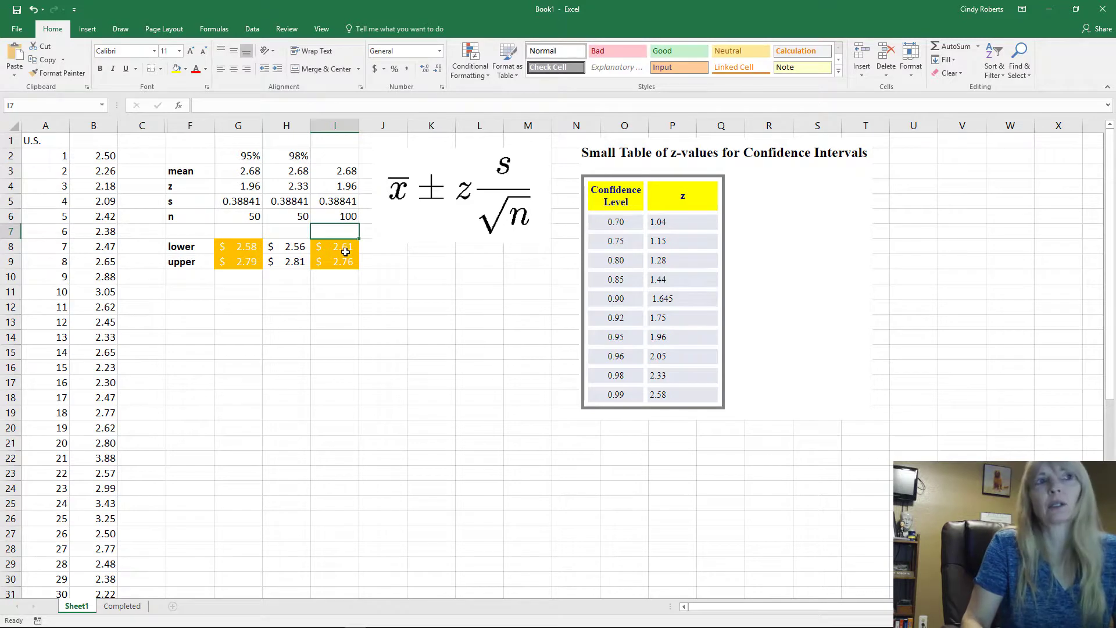